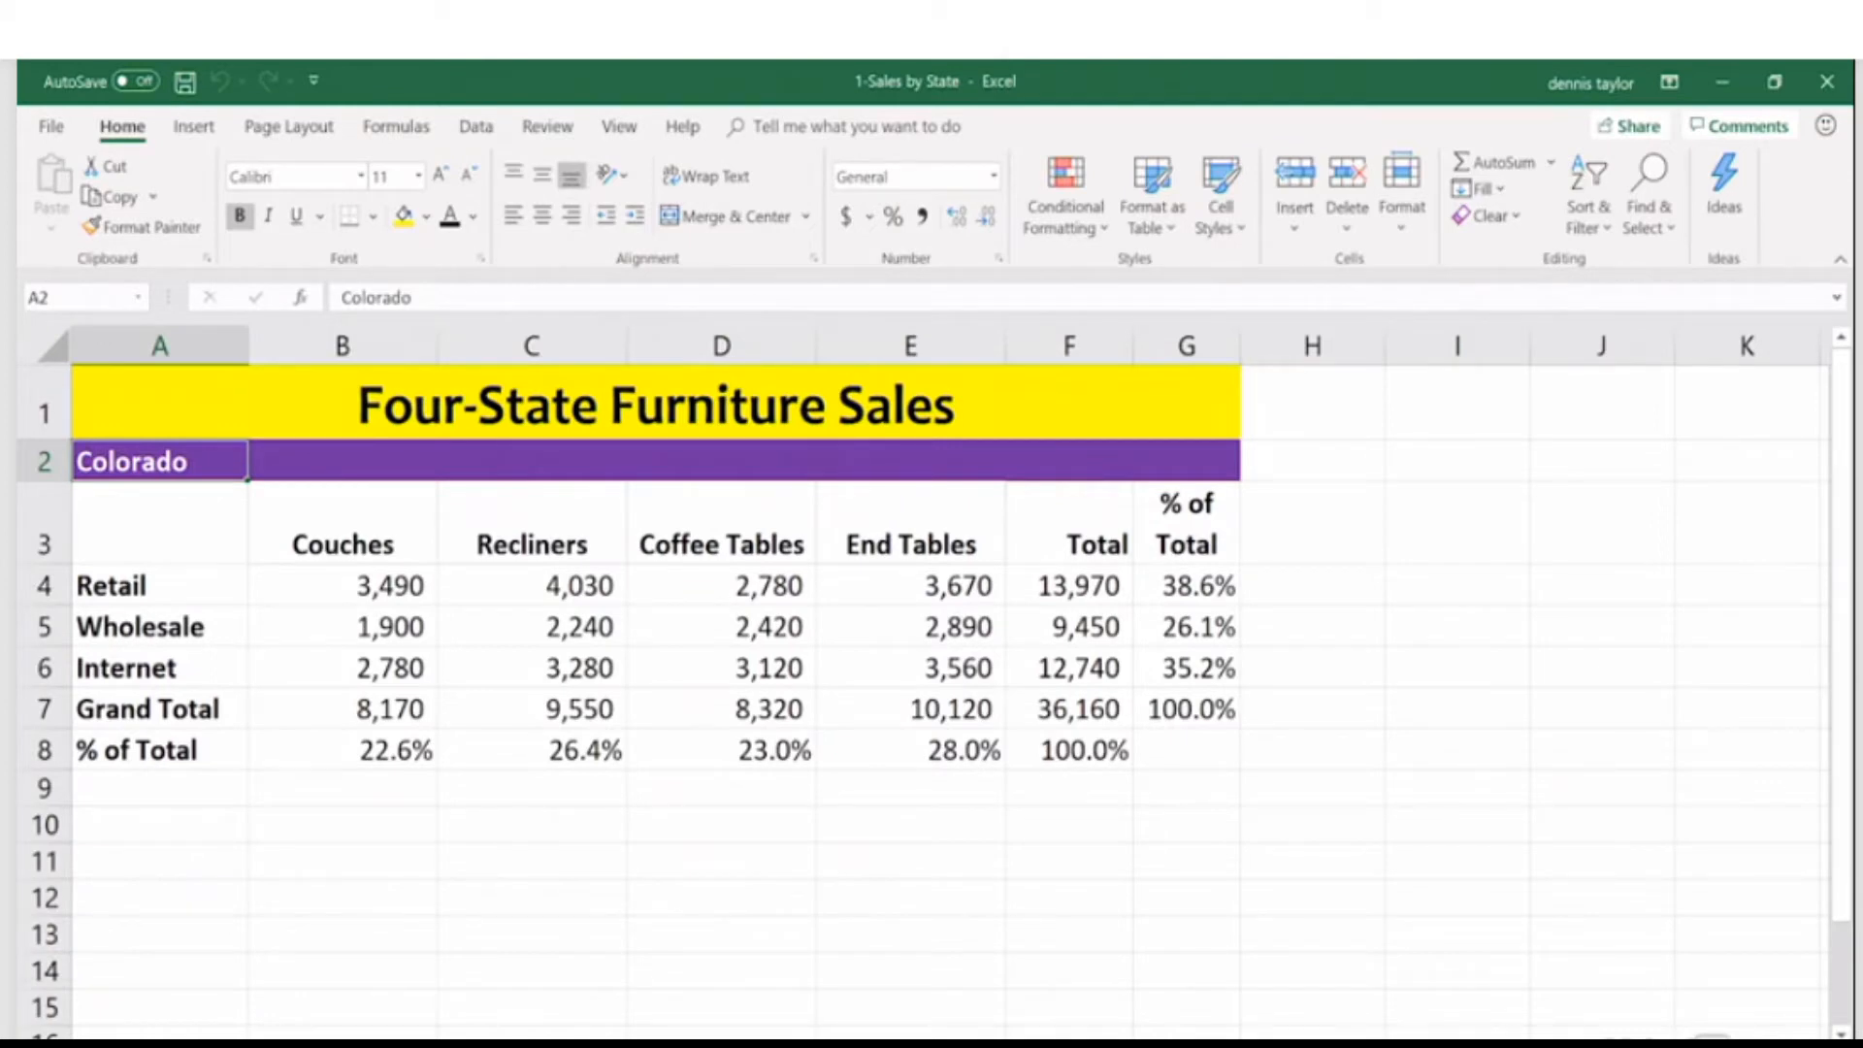
# - Review the furniture sales tables on the Arizona, New Mexico and Utah sheets
pyautogui.hotkey('ctrl', 'pageup')
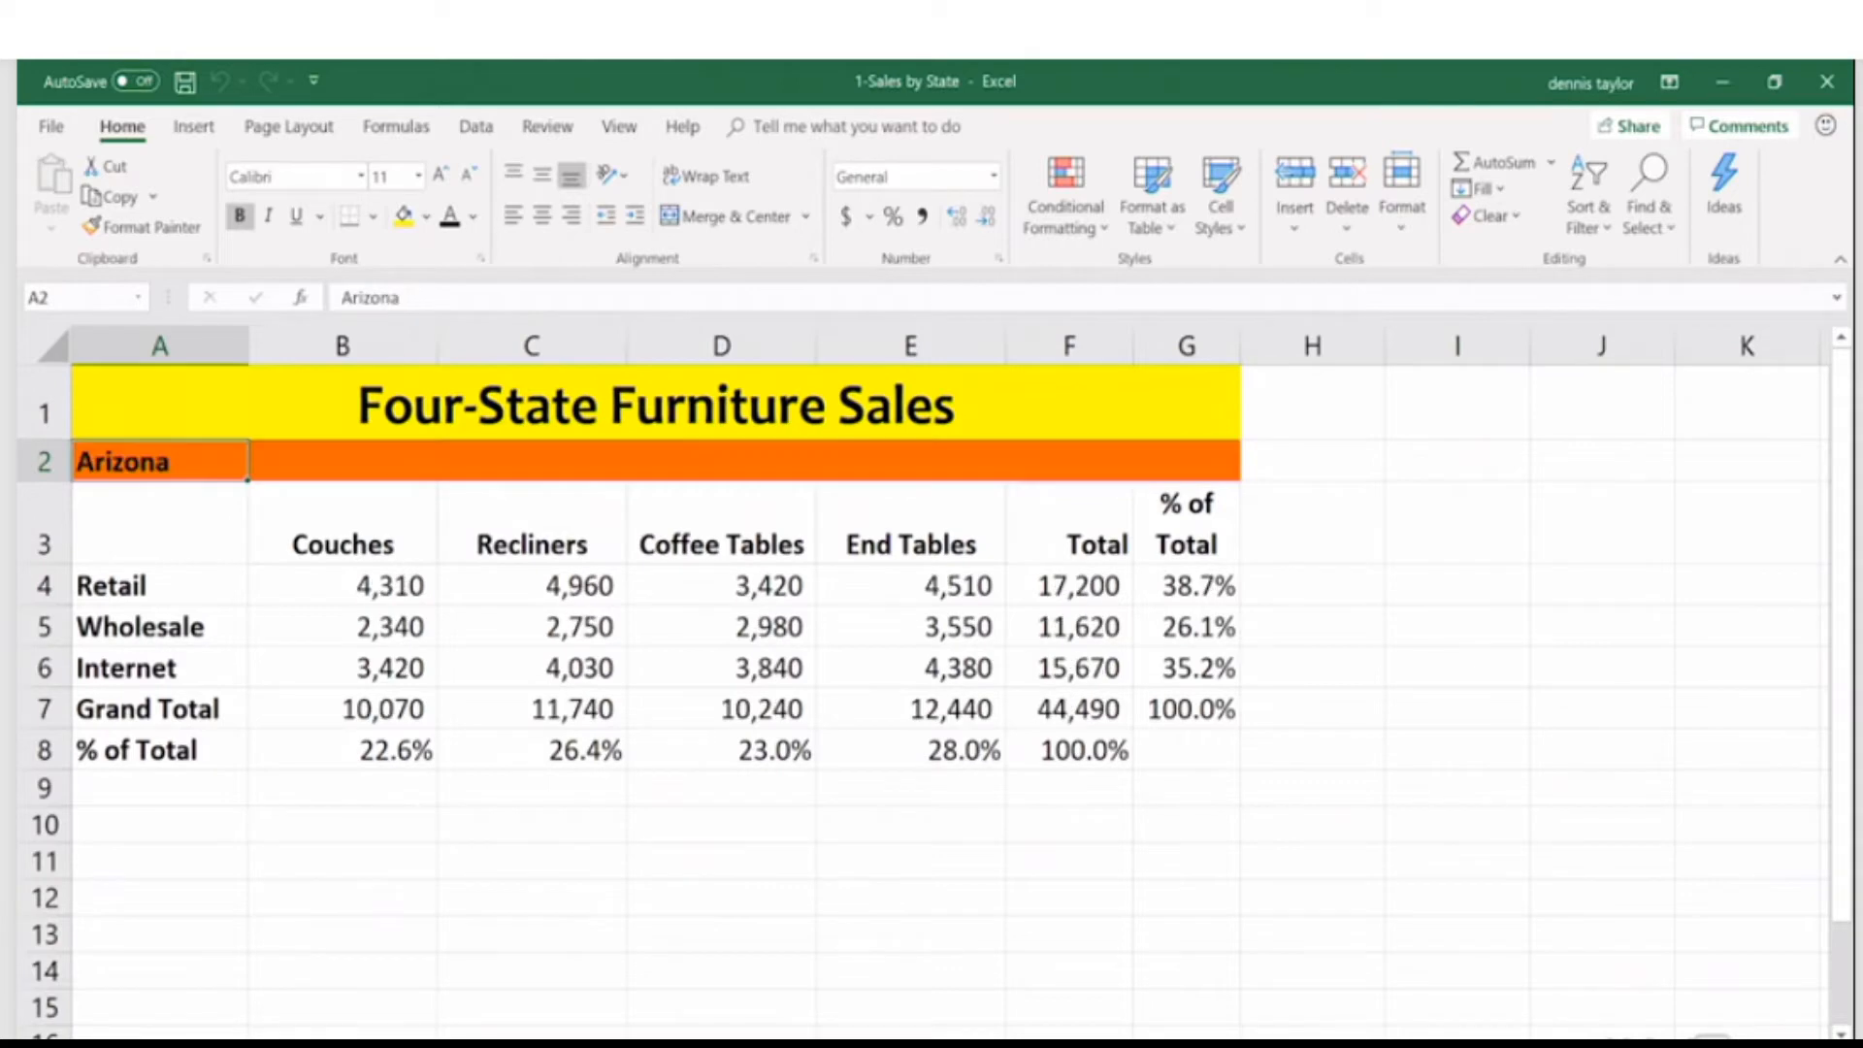
pyautogui.hotkey('ctrl', 'pageup')
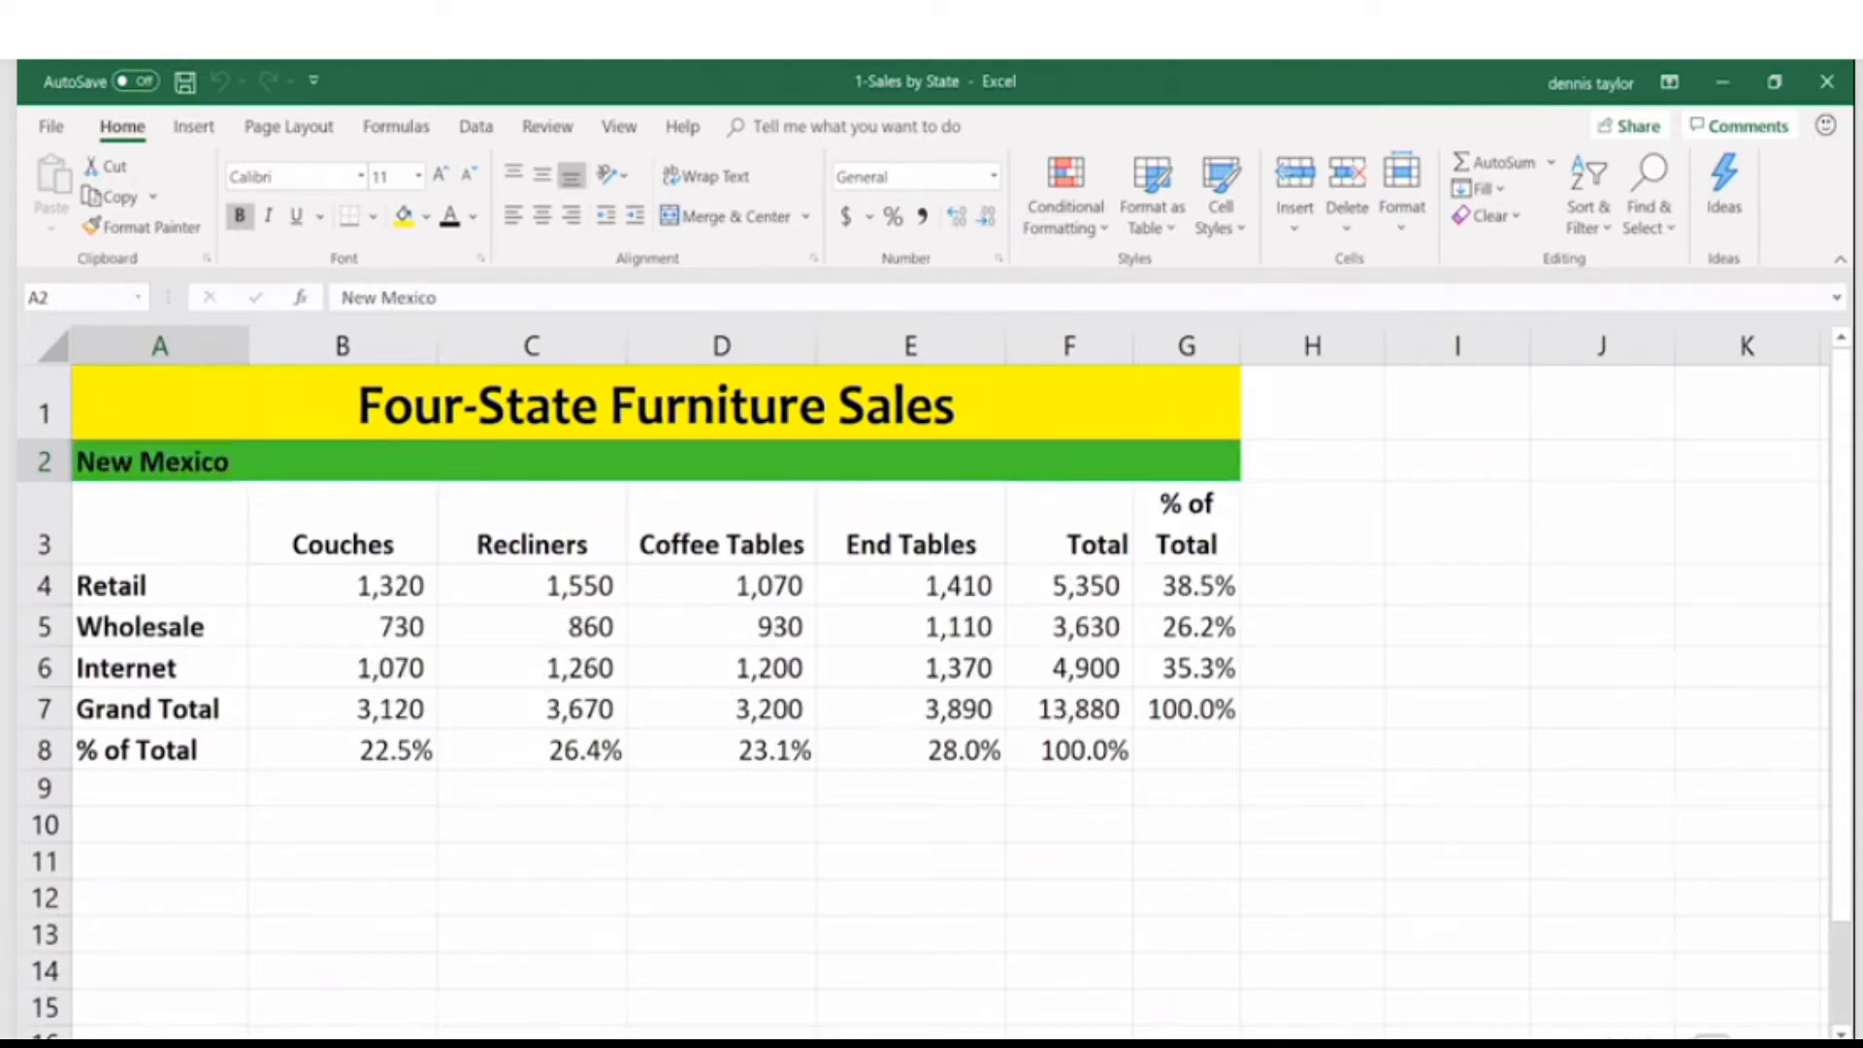
pyautogui.hotkey('ctrl', 'pageup')
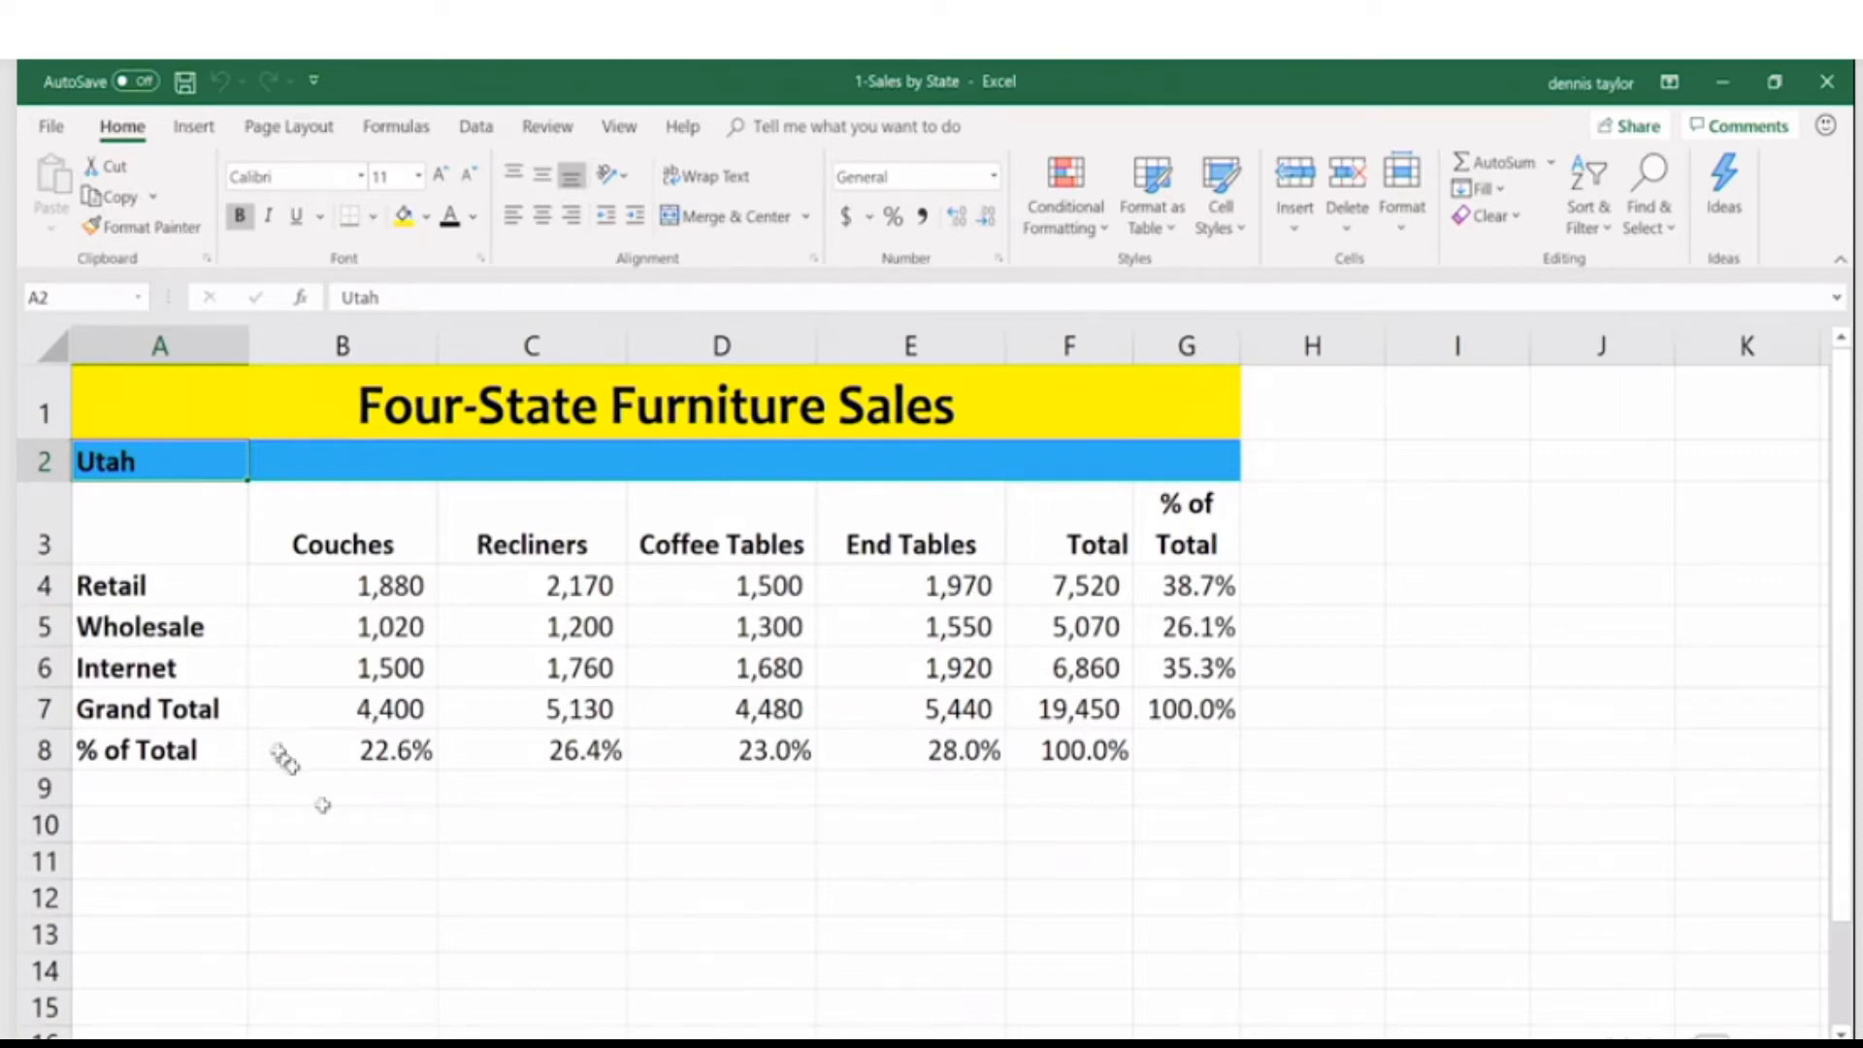
pyautogui.moveTo(43, 586); pyautogui.dragTo(140, 752)
pyautogui.click(347, 536)
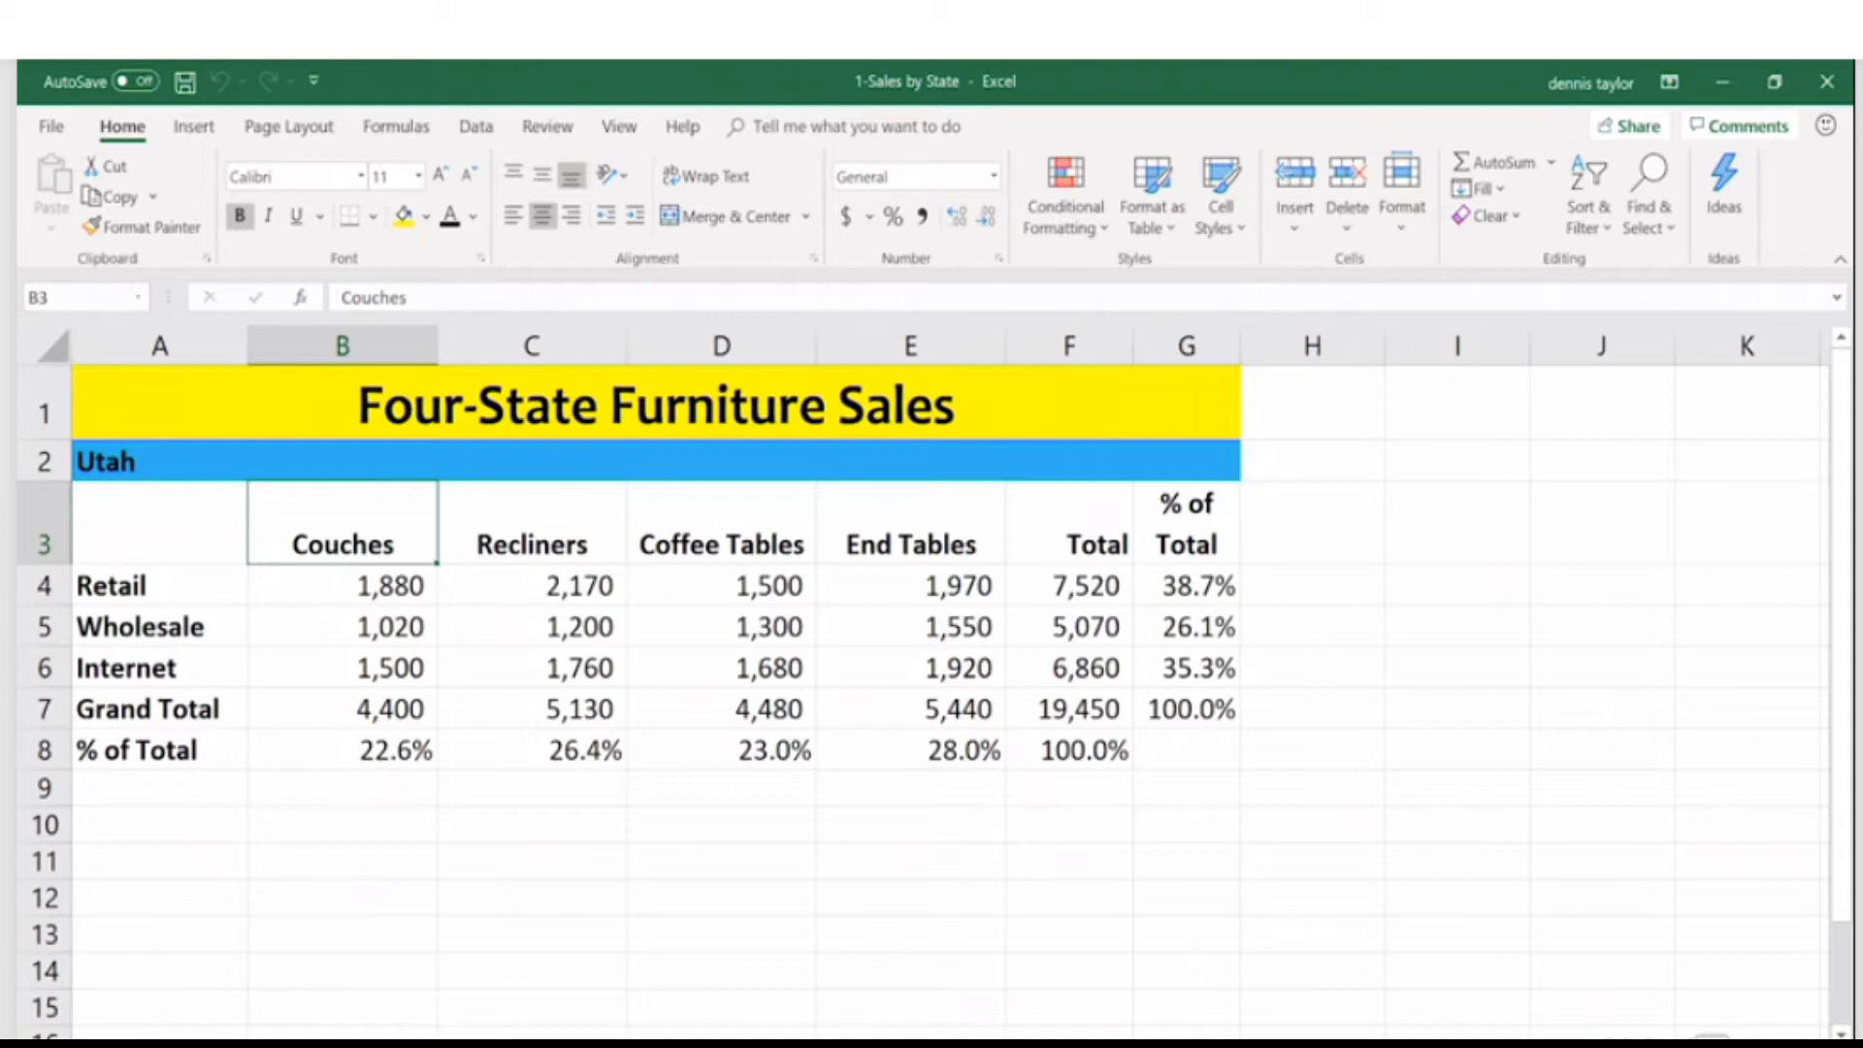
# - Rename the copy of the Utah sheet and change its heading in A2 to Summary
pyautogui.doubleClick(437, 1042)
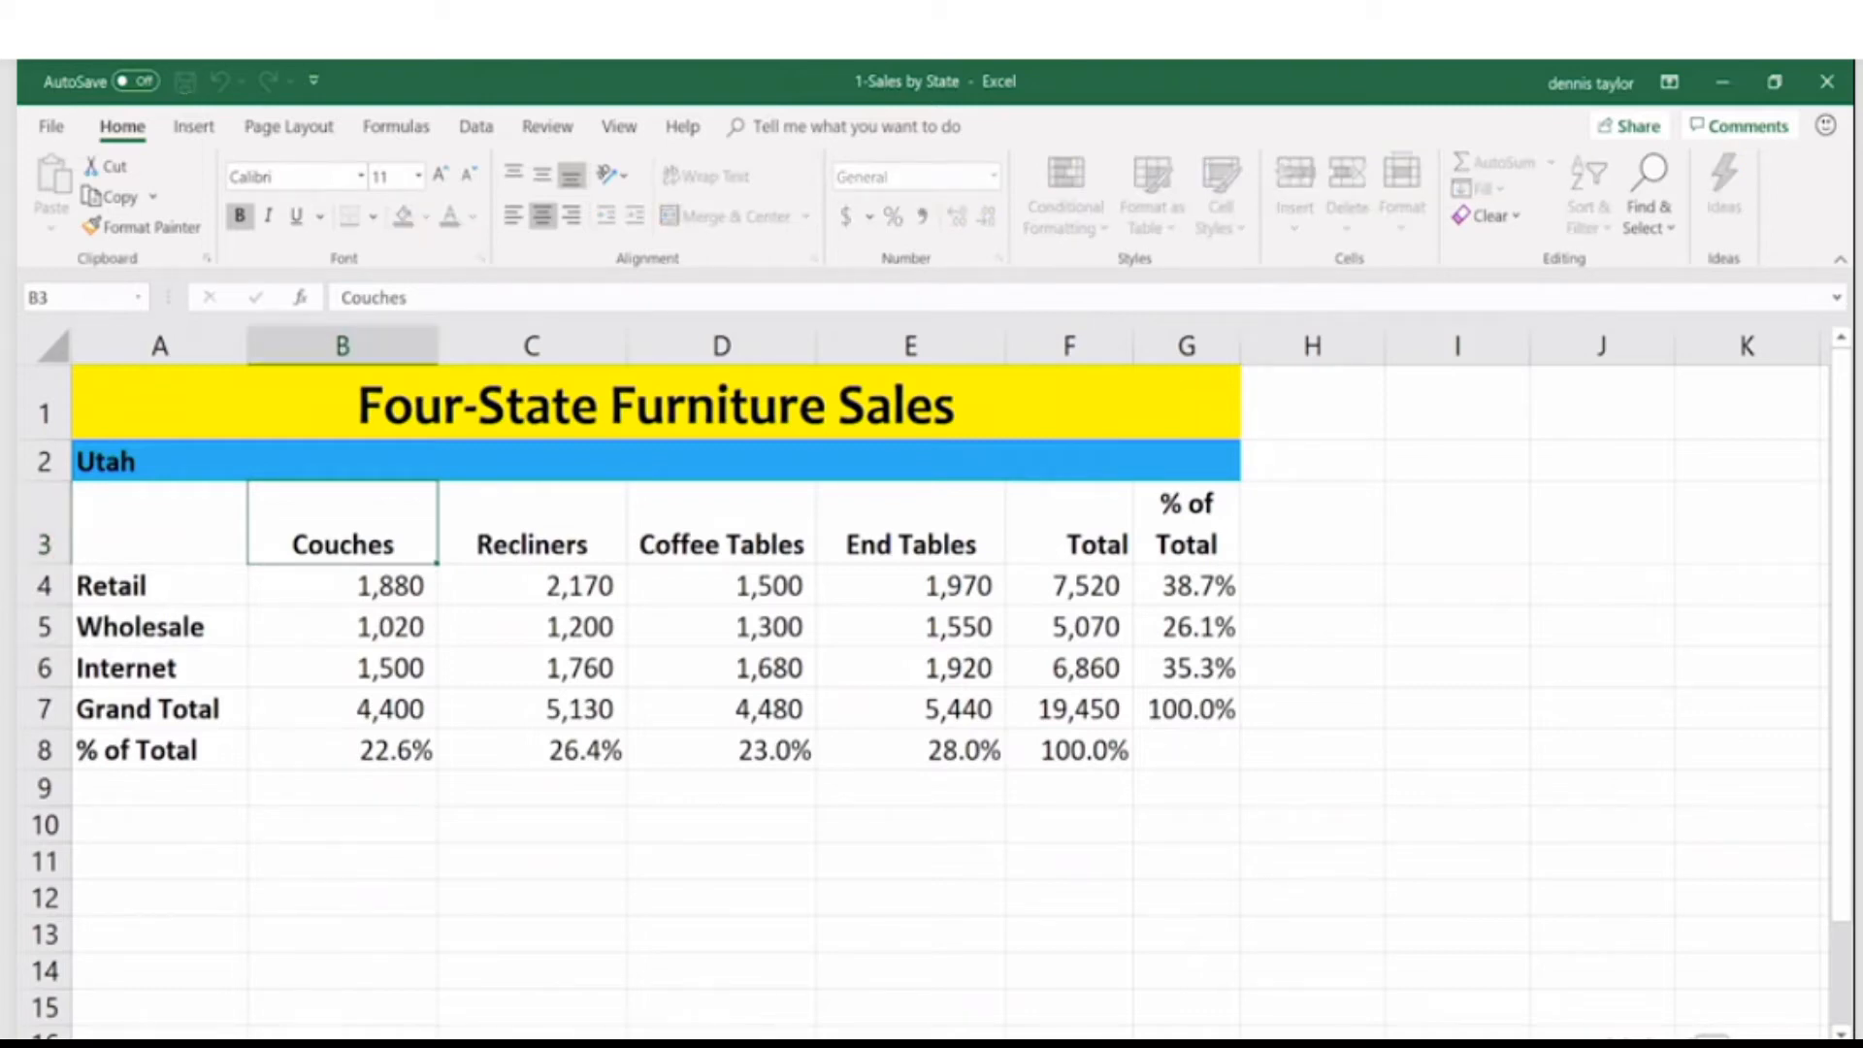
pyautogui.press('Return')
pyautogui.click(140, 460)
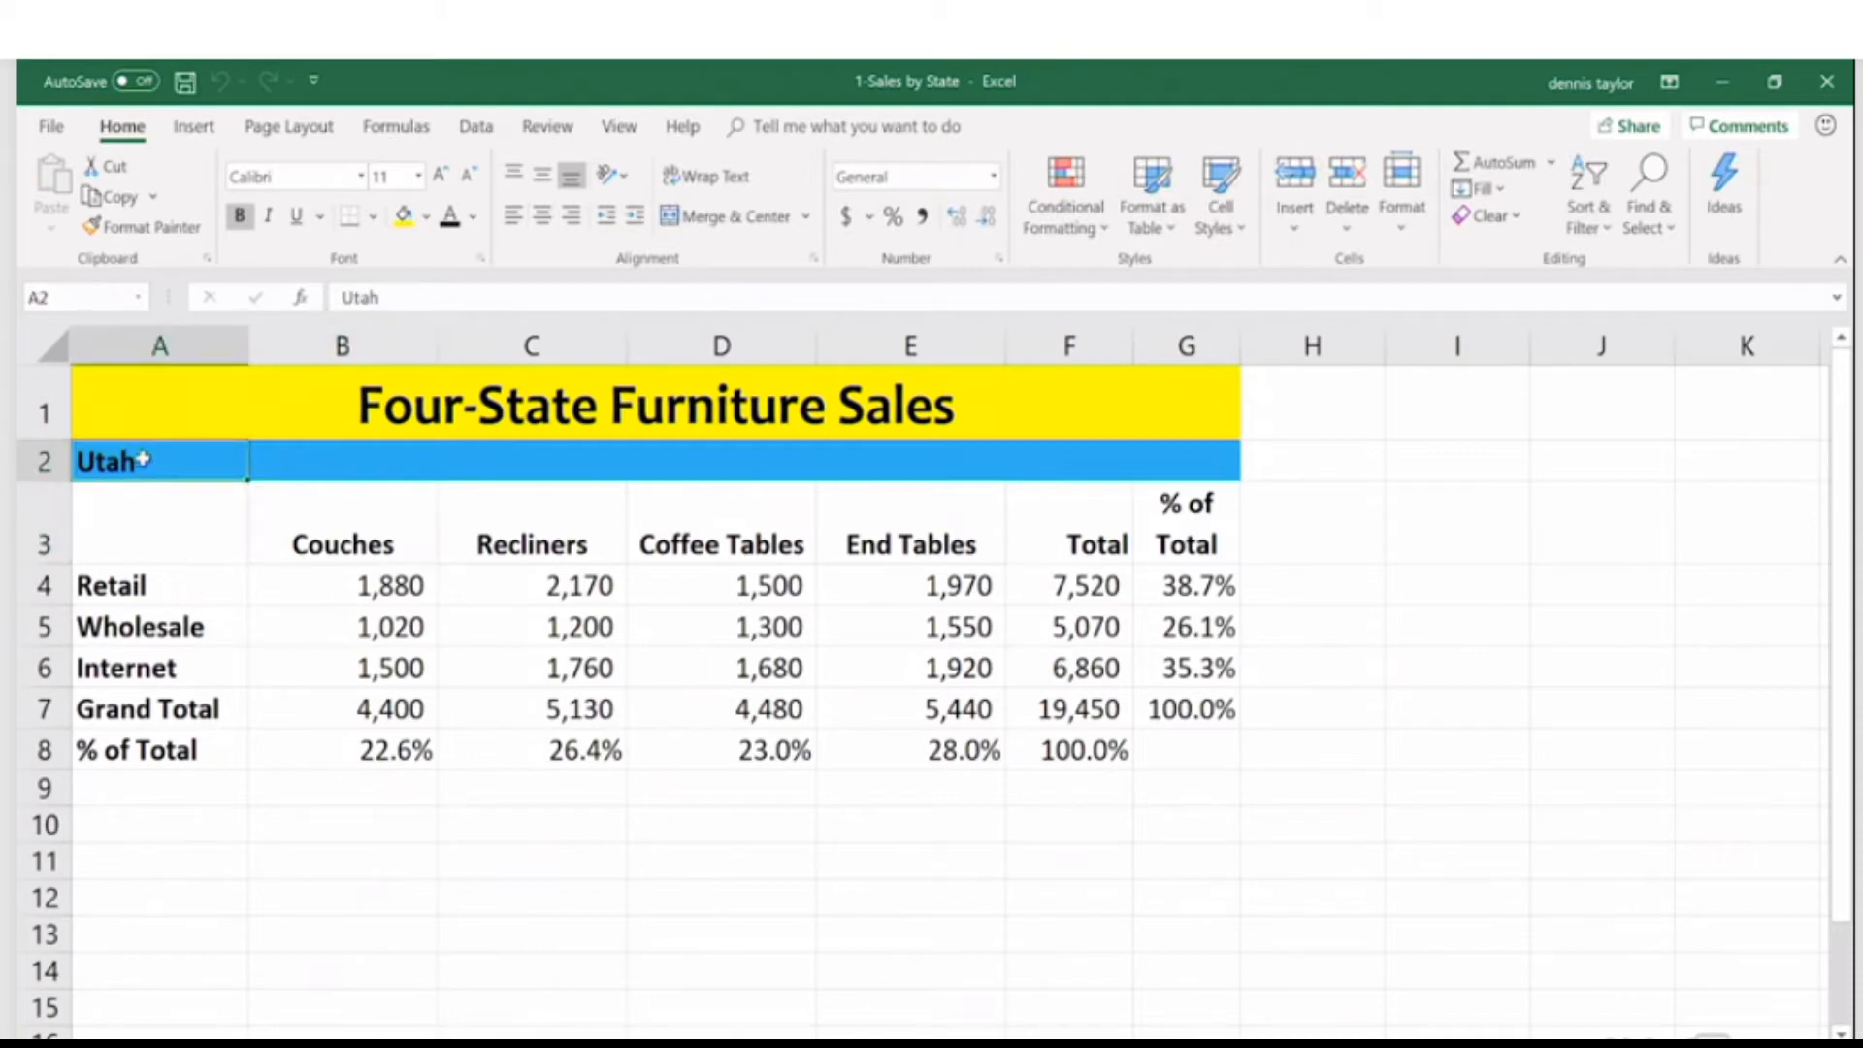
pyautogui.write('Summary')
pyautogui.press('Return')
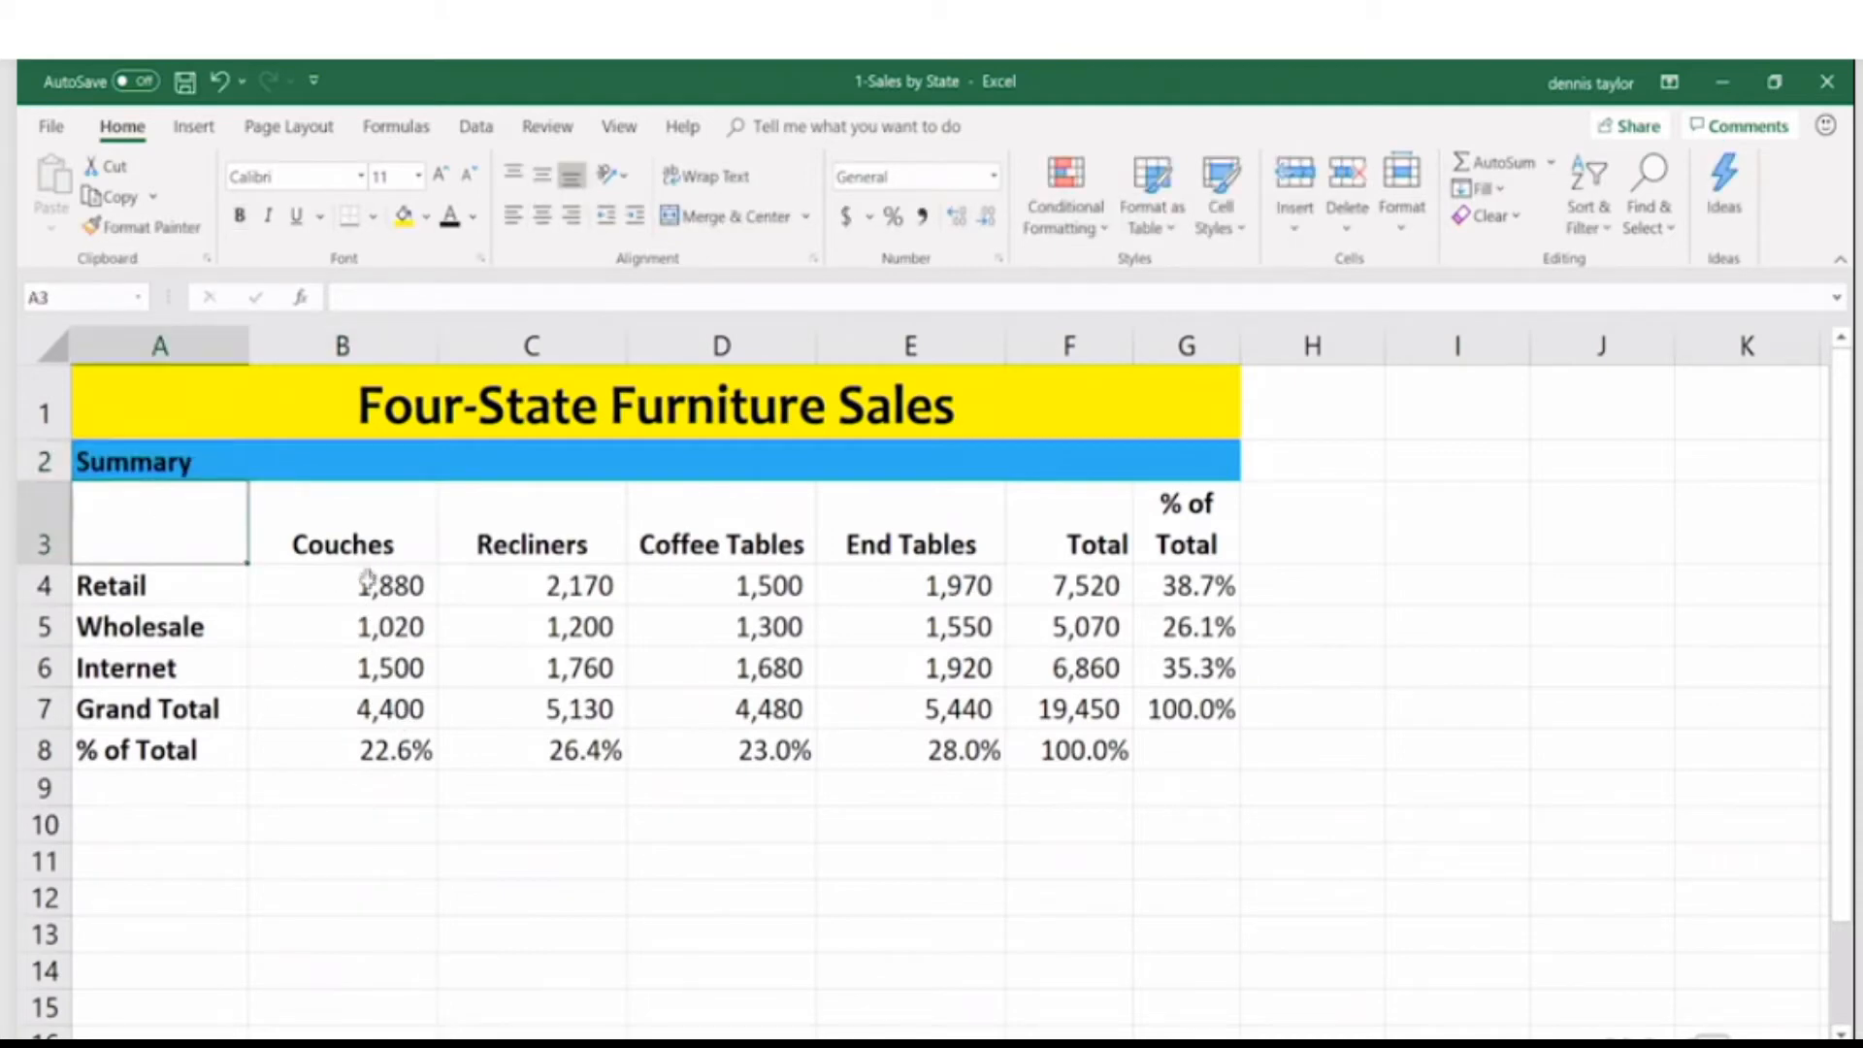
# - Clear the sales figures for Retail, Wholesale and Internet in B4:E6 of the summary sheet
pyautogui.click(367, 585)
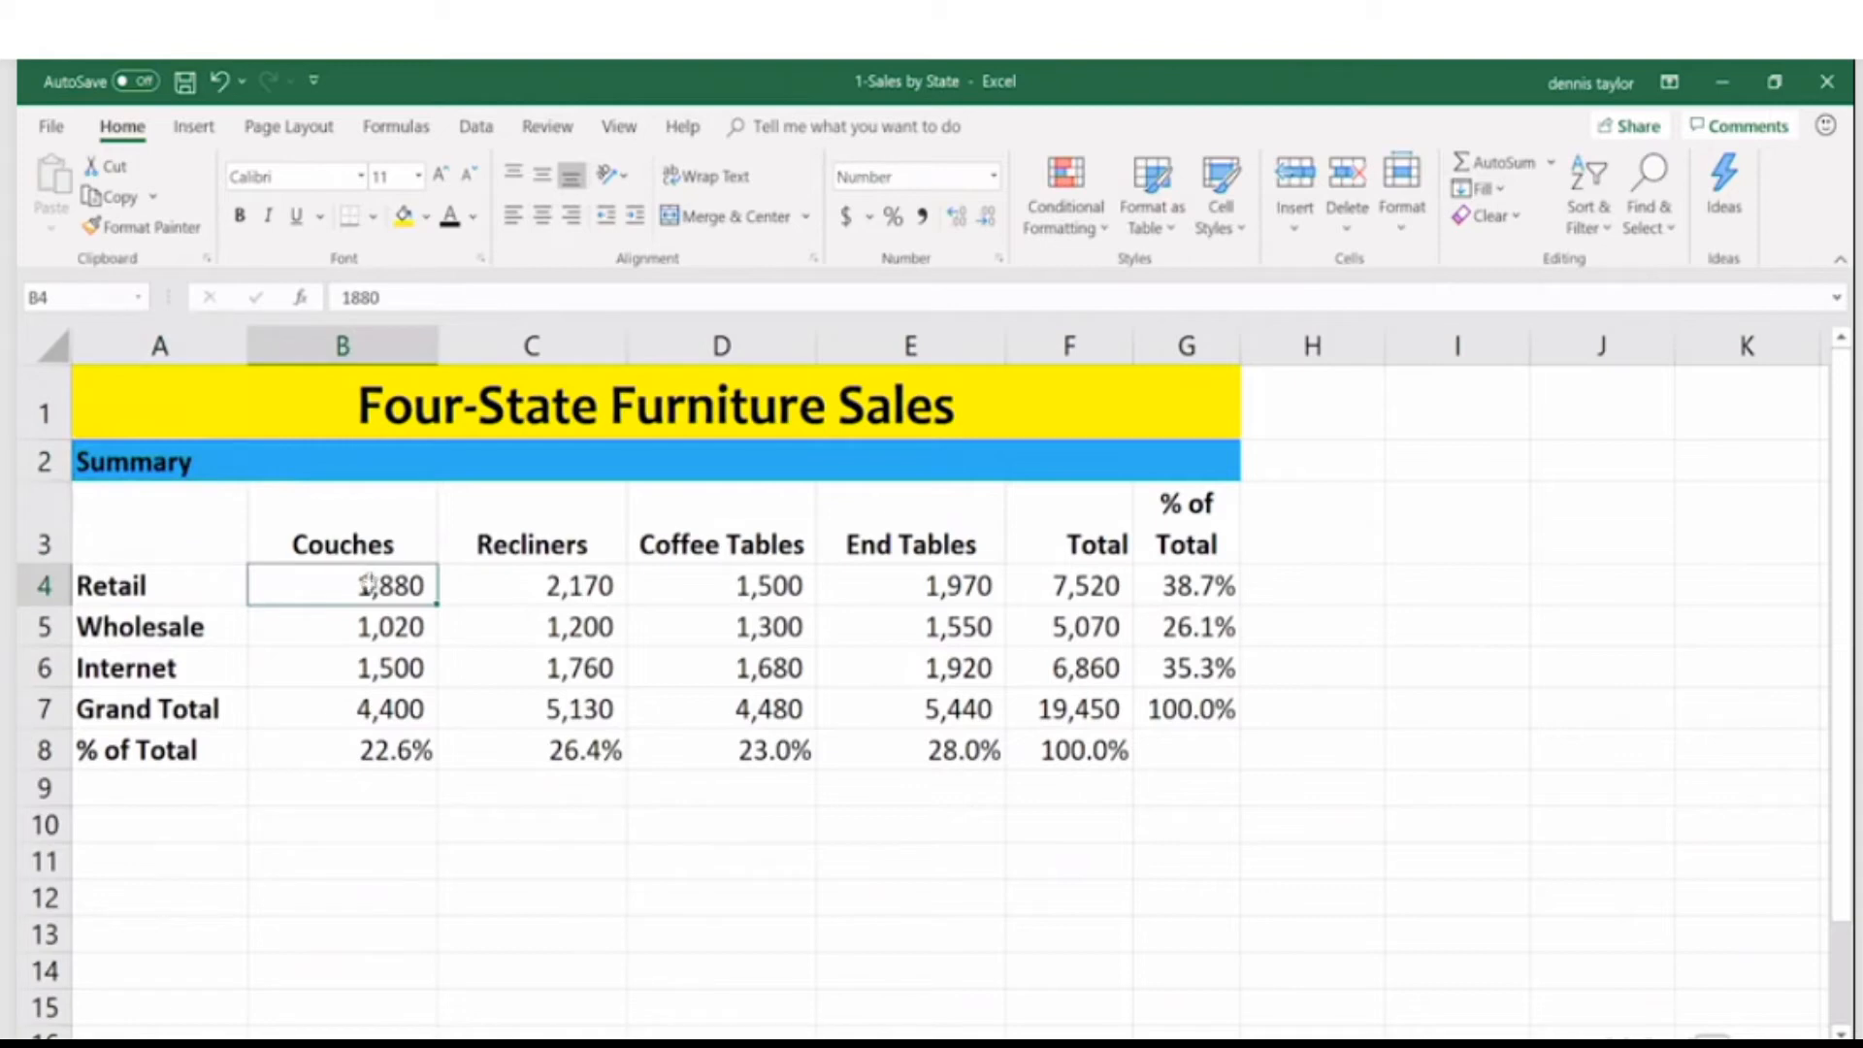
pyautogui.moveTo(366, 587); pyautogui.dragTo(891, 668)
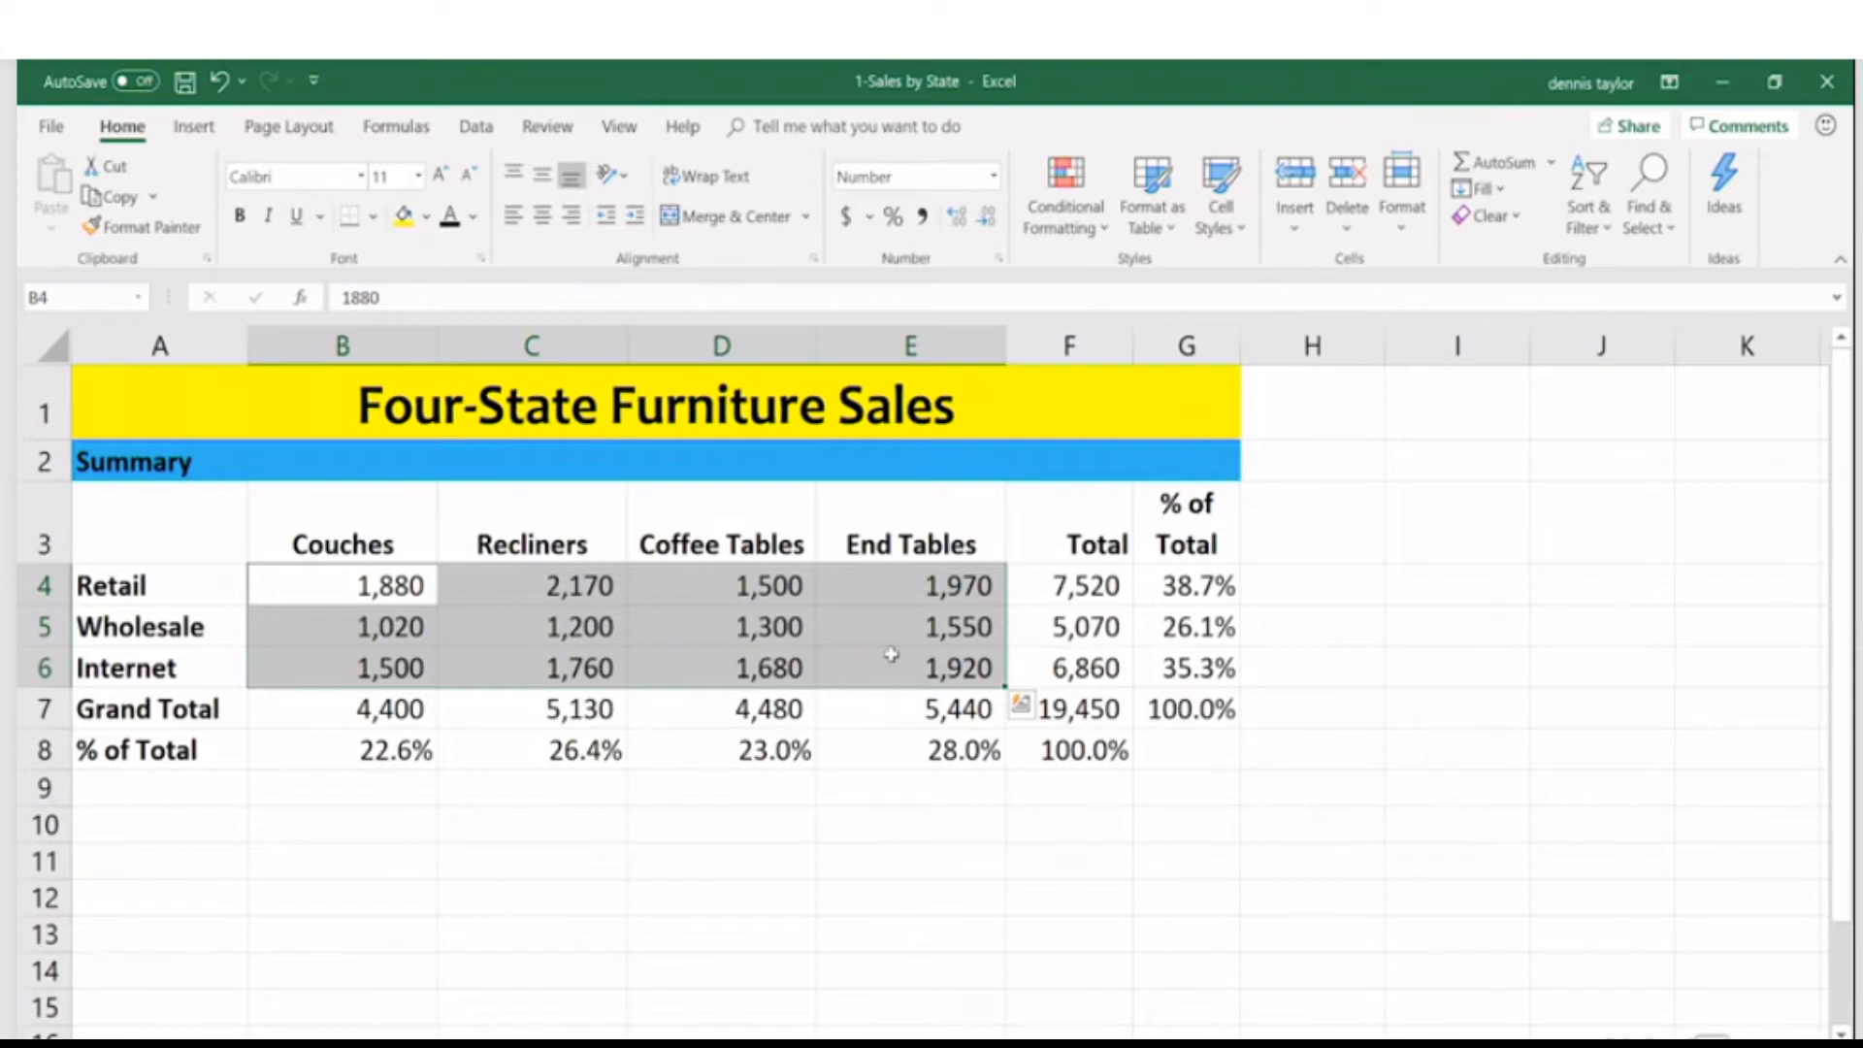
pyautogui.press('Delete')
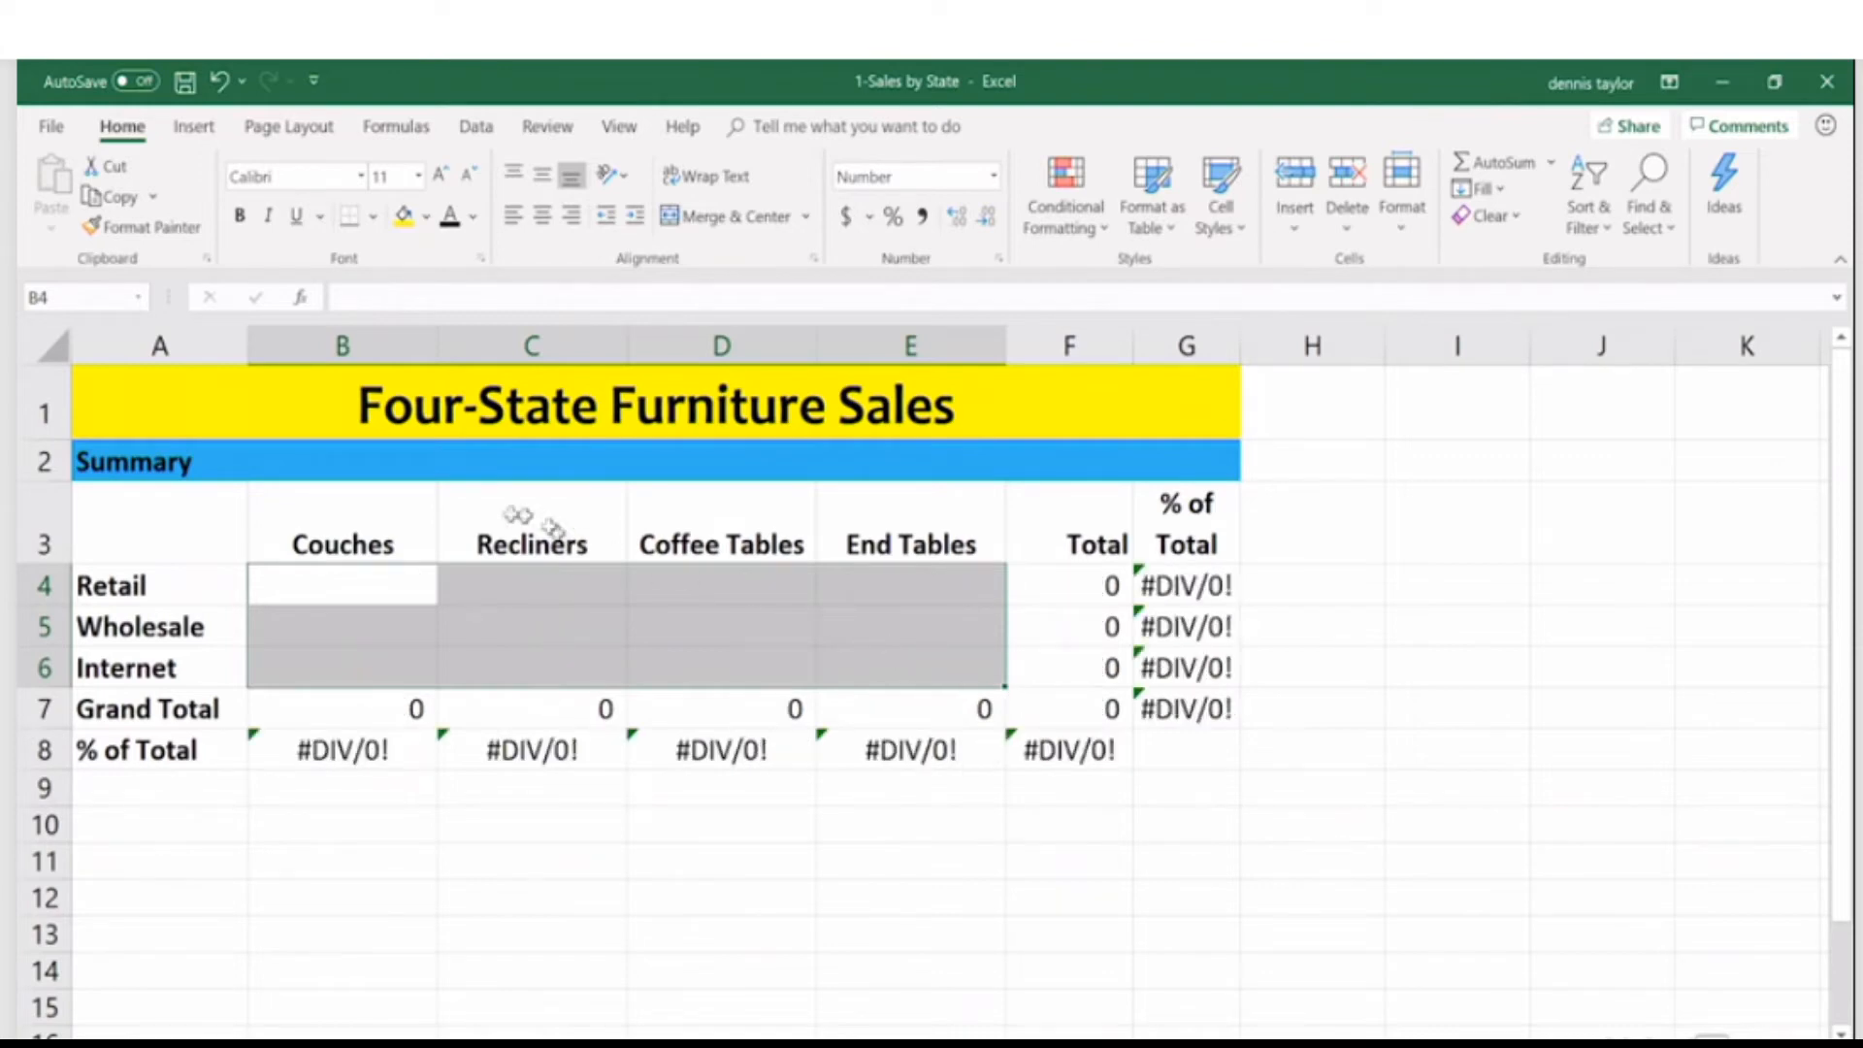
pyautogui.click(385, 580)
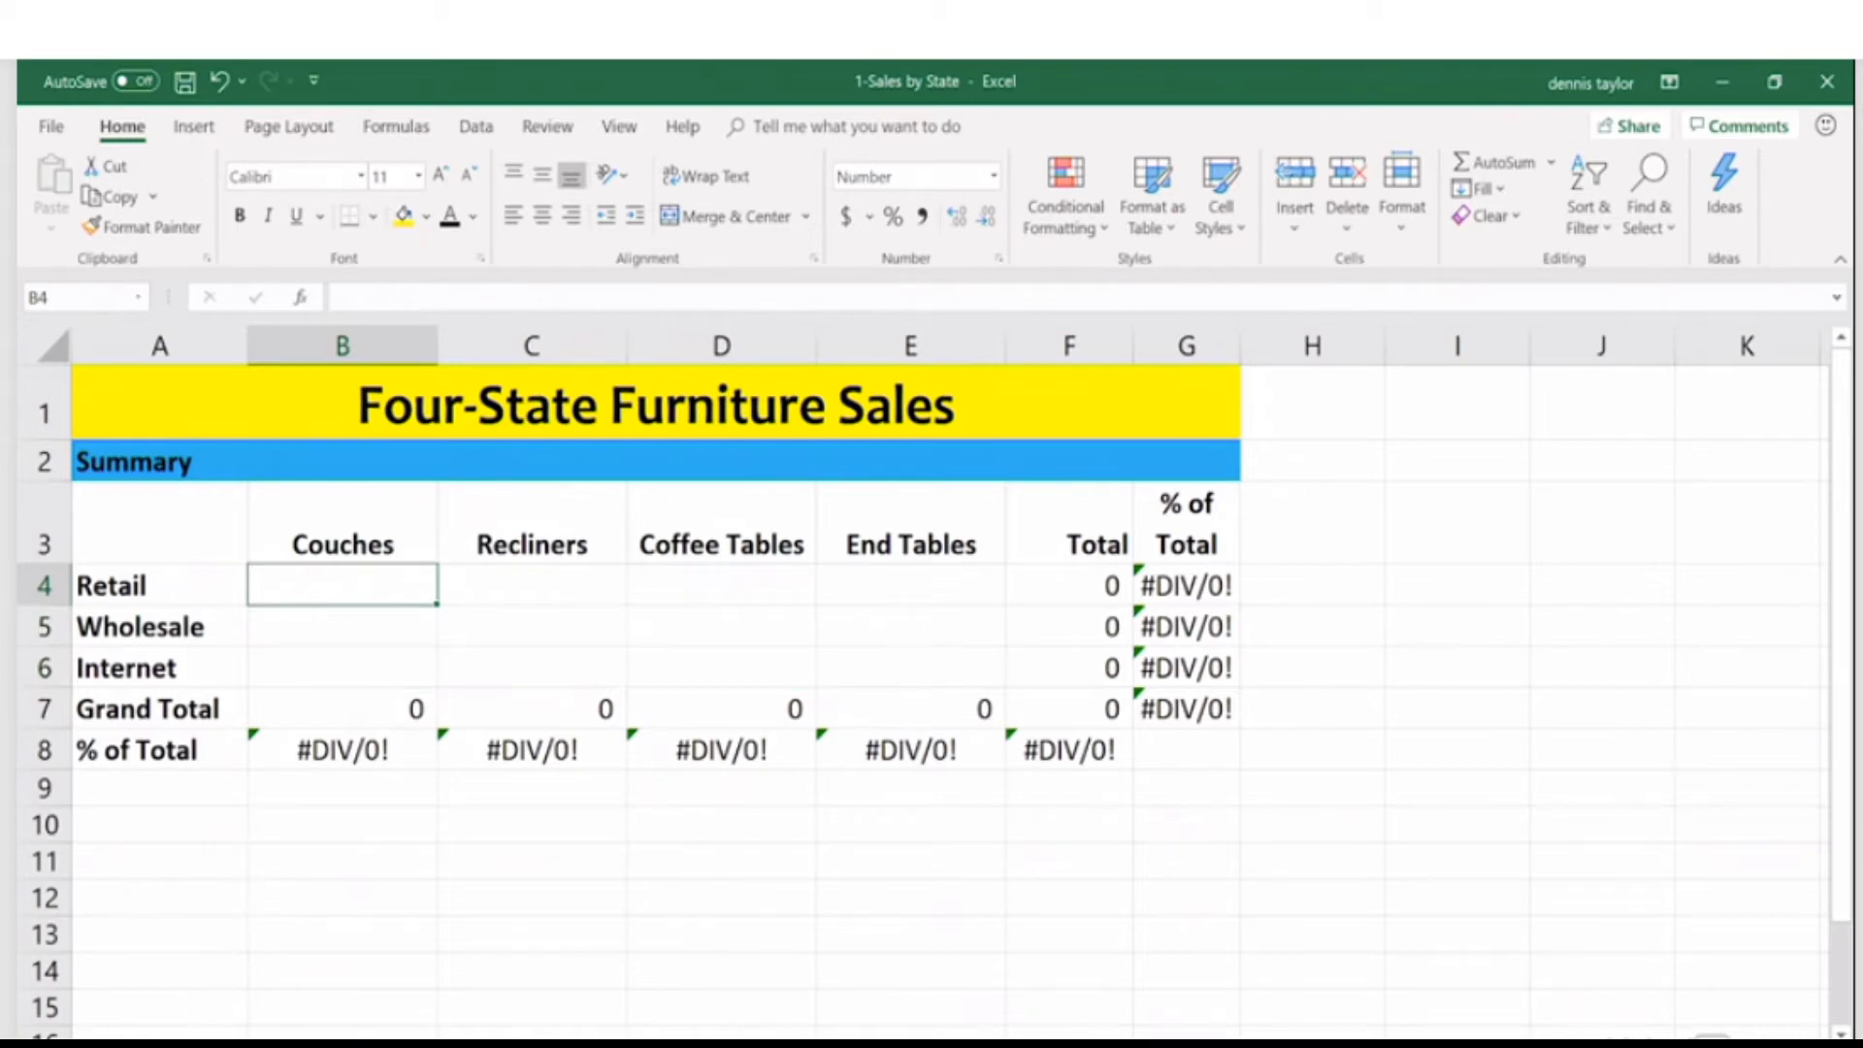
# - Compare the table layouts on the Colorado, Arizona, New Mexico and Utah sheets, ending back on the summary sheet
pyautogui.hotkey('ctrl', 'pagedown')
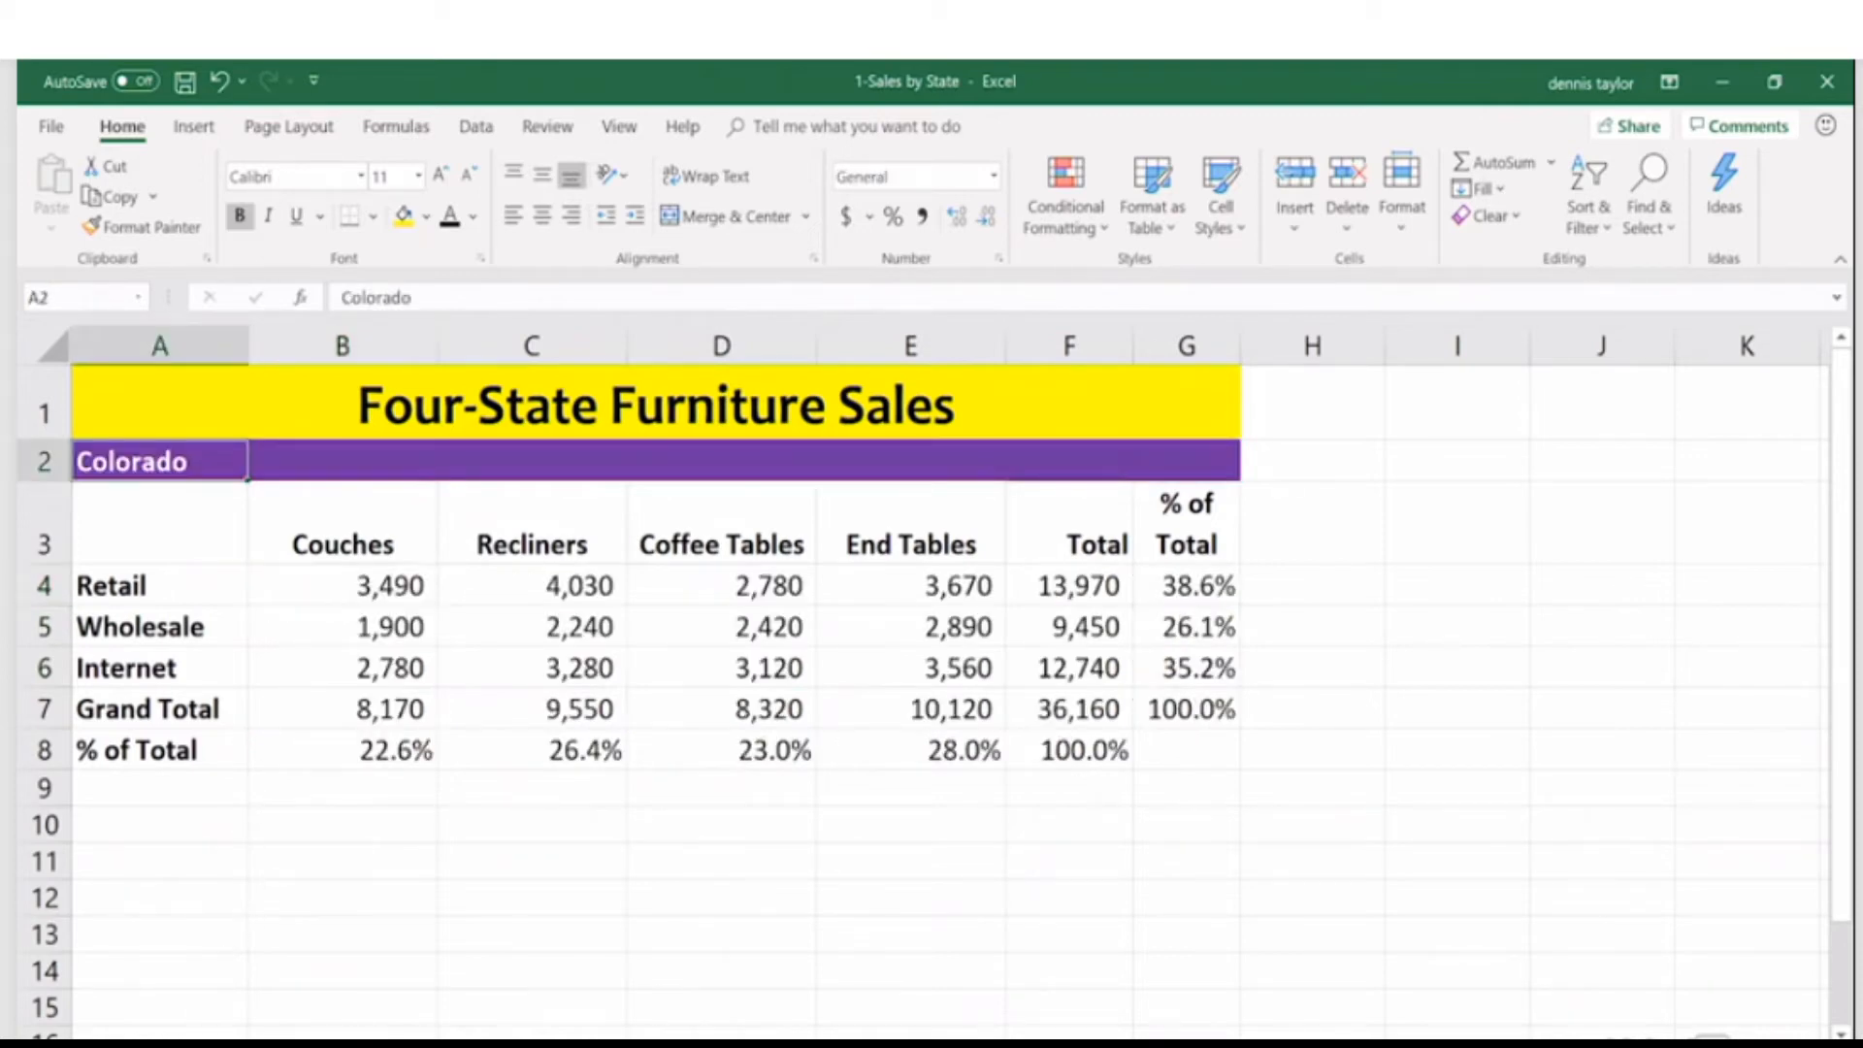
pyautogui.hotkey('ctrl', 'pagedown')
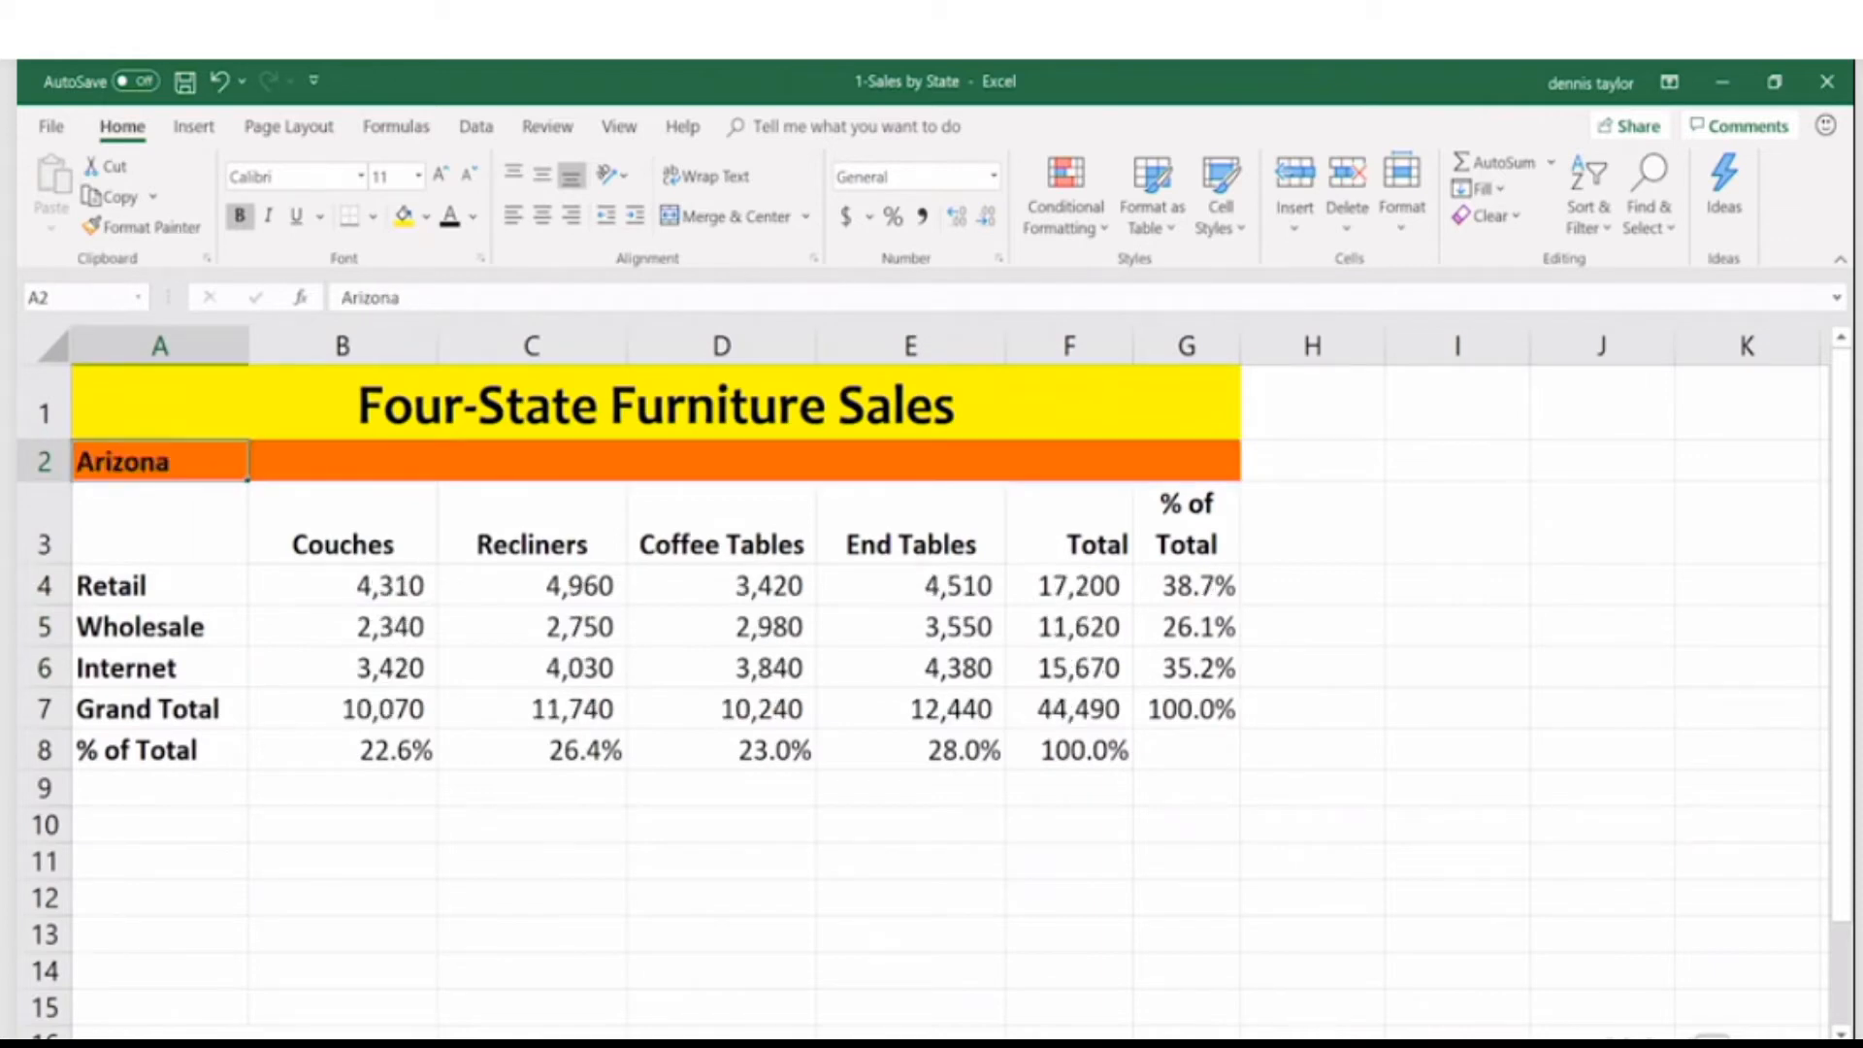
pyautogui.hotkey('ctrl', 'pagedown')
pyautogui.hotkey('ctrl', 'pagedown')
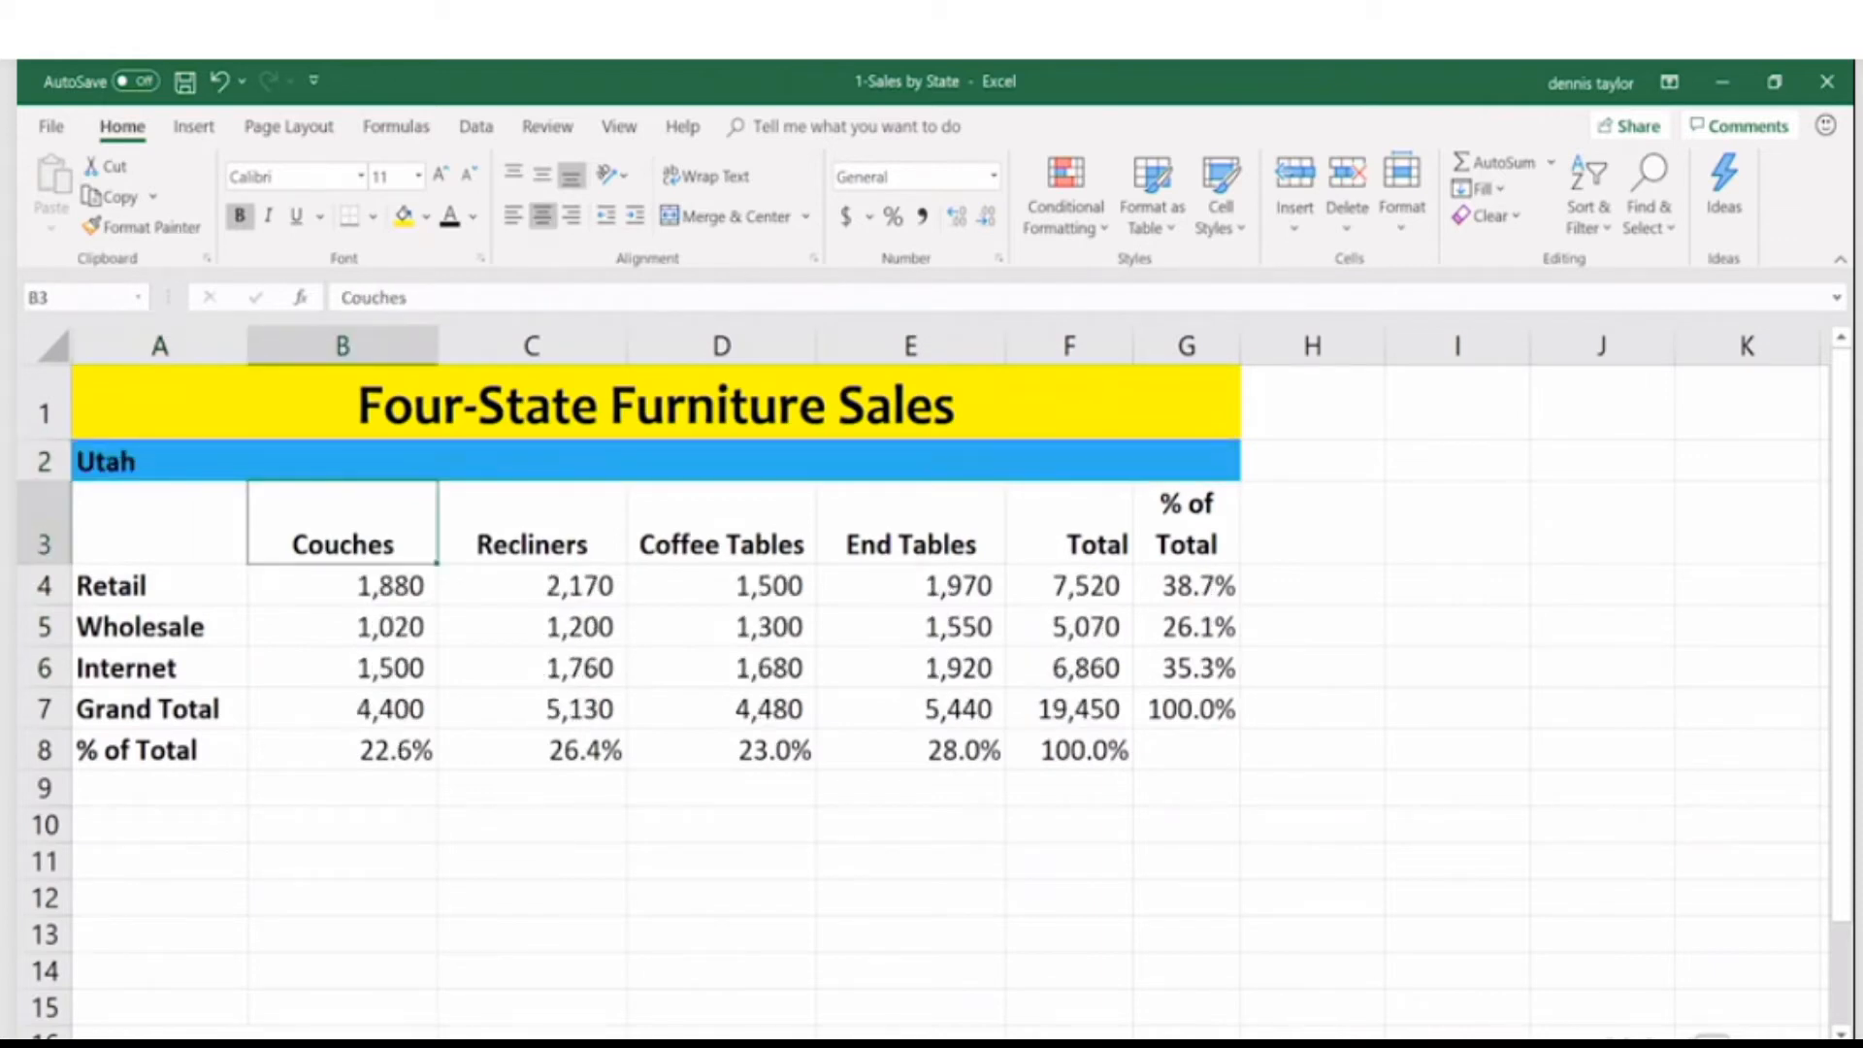
pyautogui.hotkey('ctrl', 'pagedown')
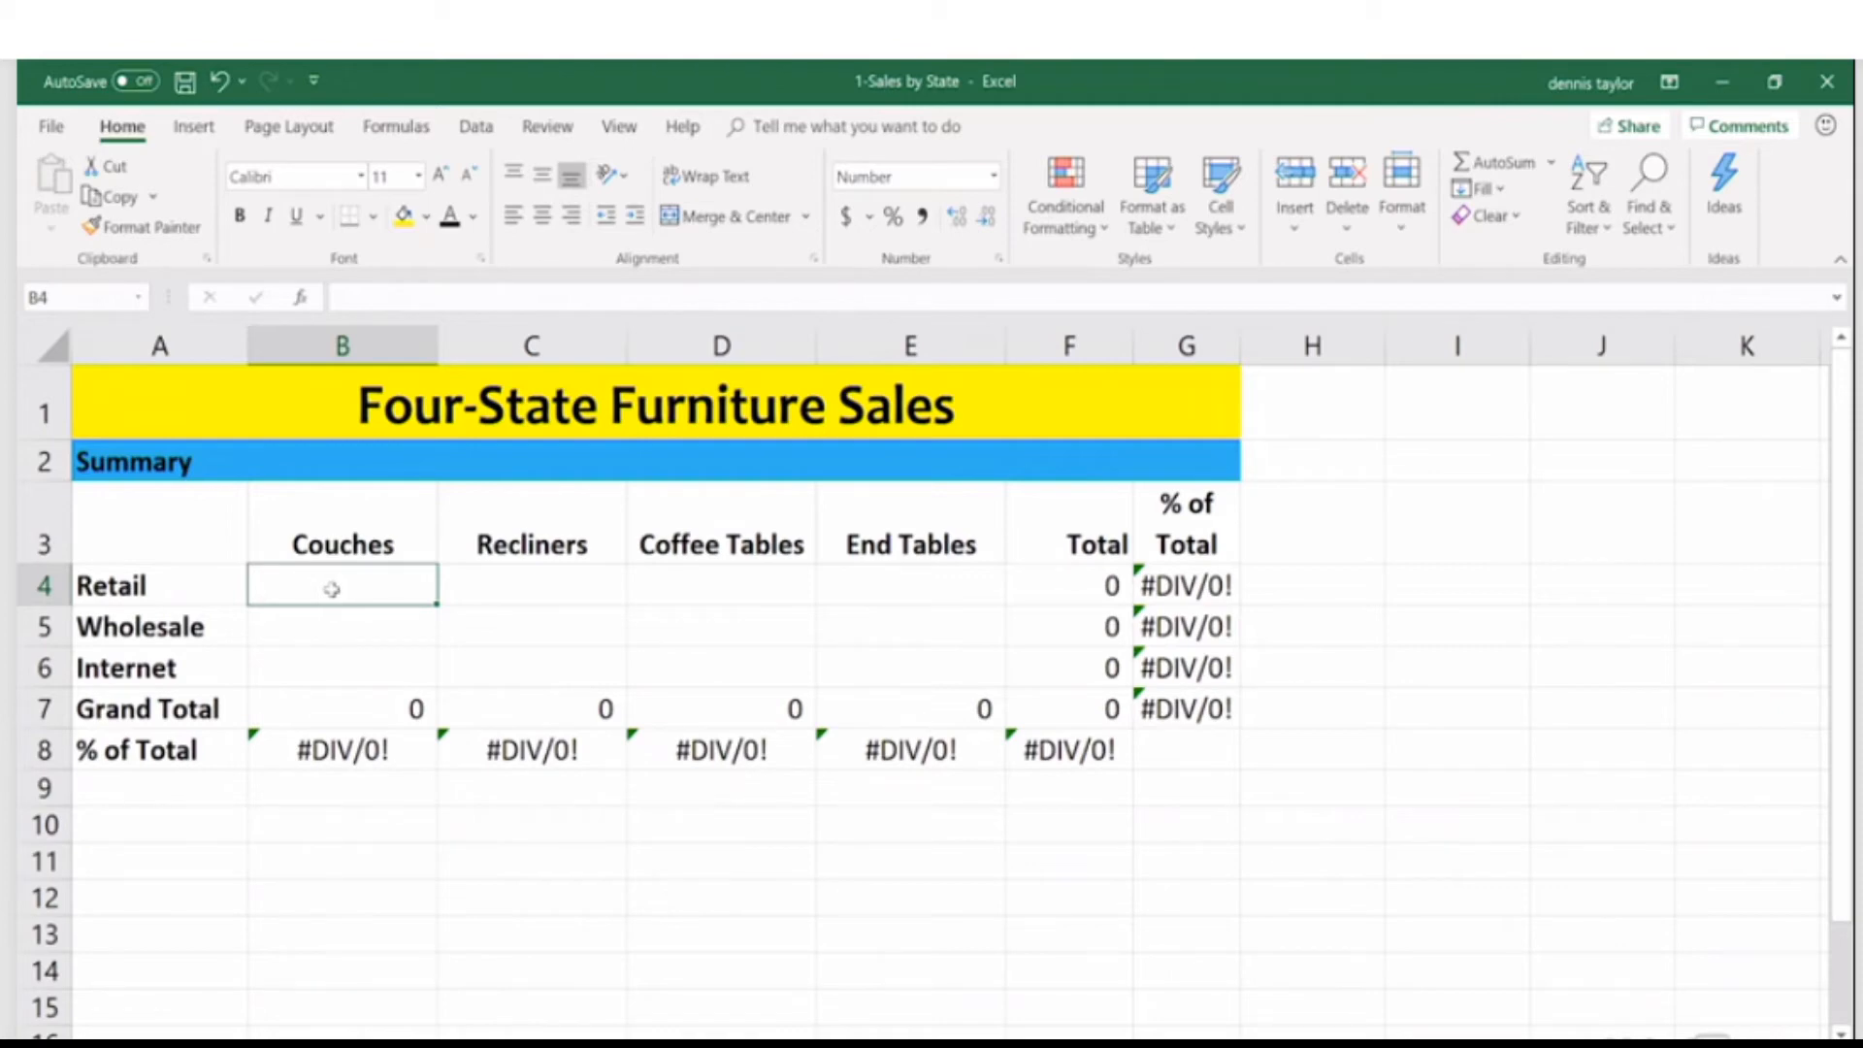
# - Enter =Colorado!B4+Arizona!B4+'New Mexico'!B4+Utah!B4 in B4 of the summary sheet to add up the four states' retail couch sales
pyautogui.write('=')
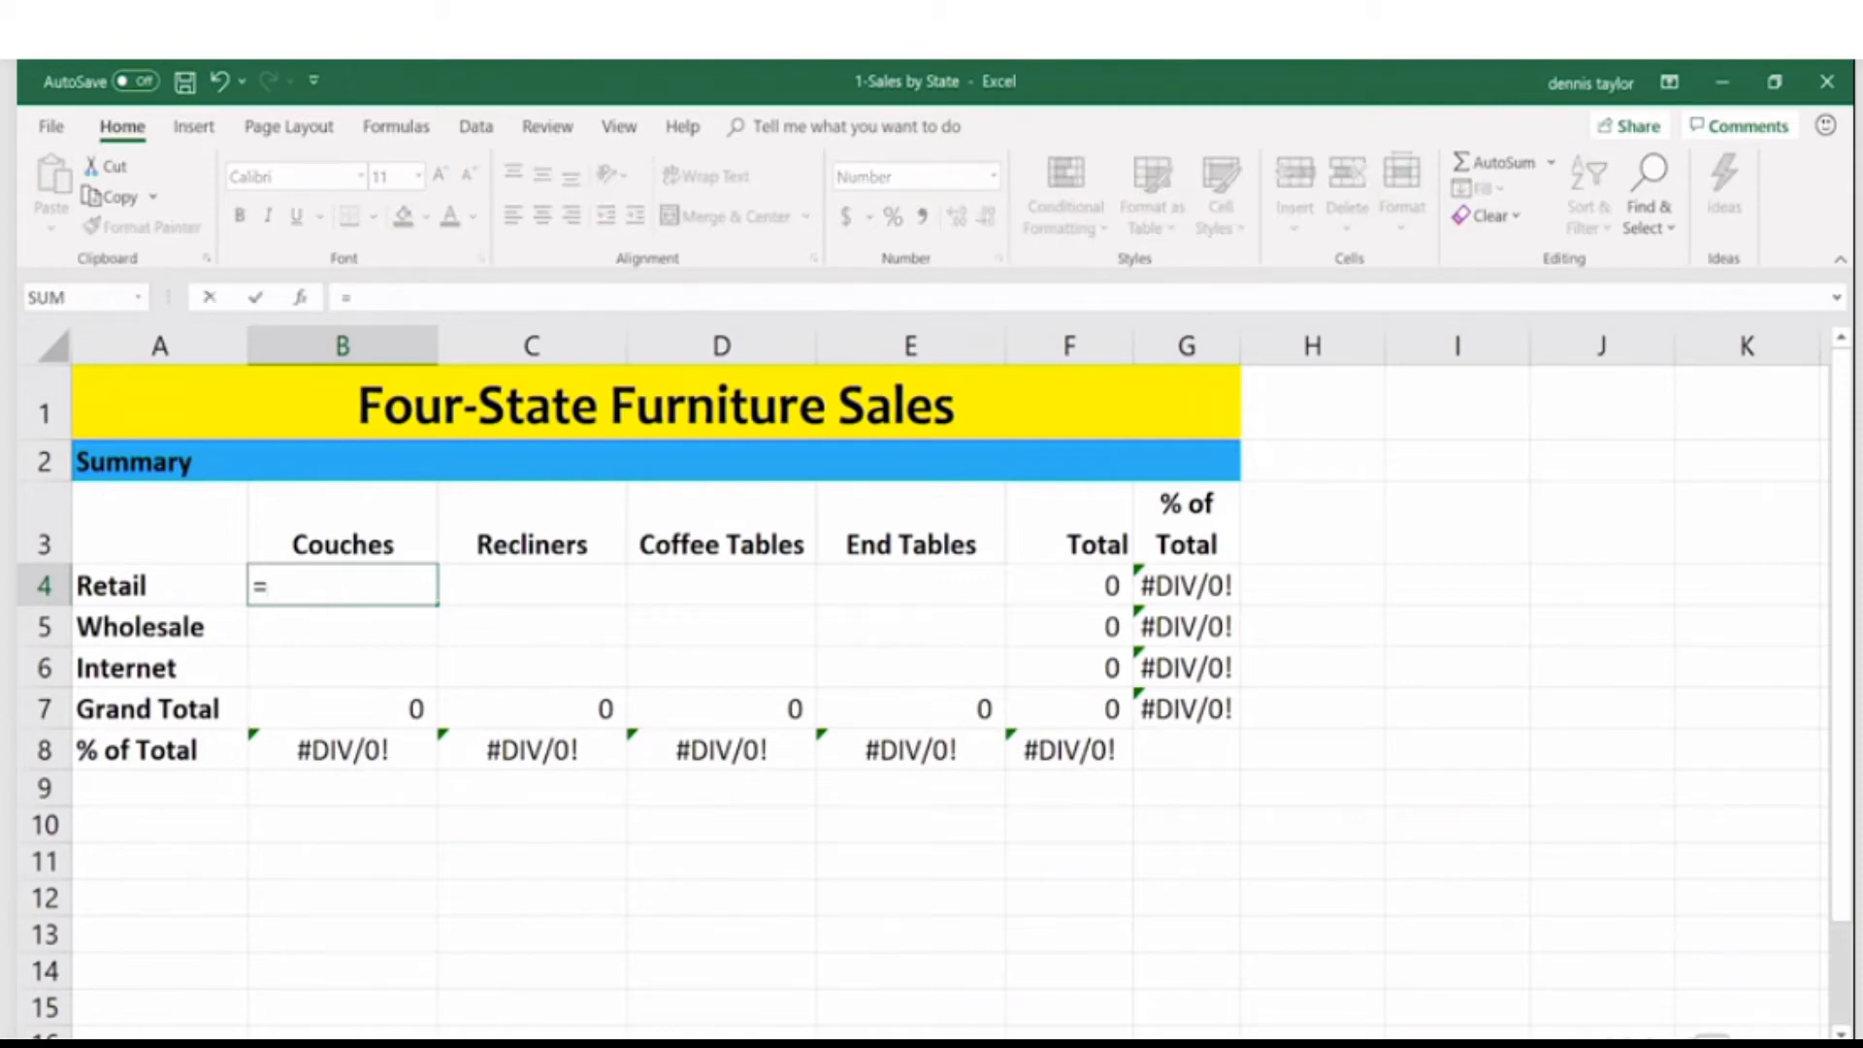
pyautogui.click(169, 1019)
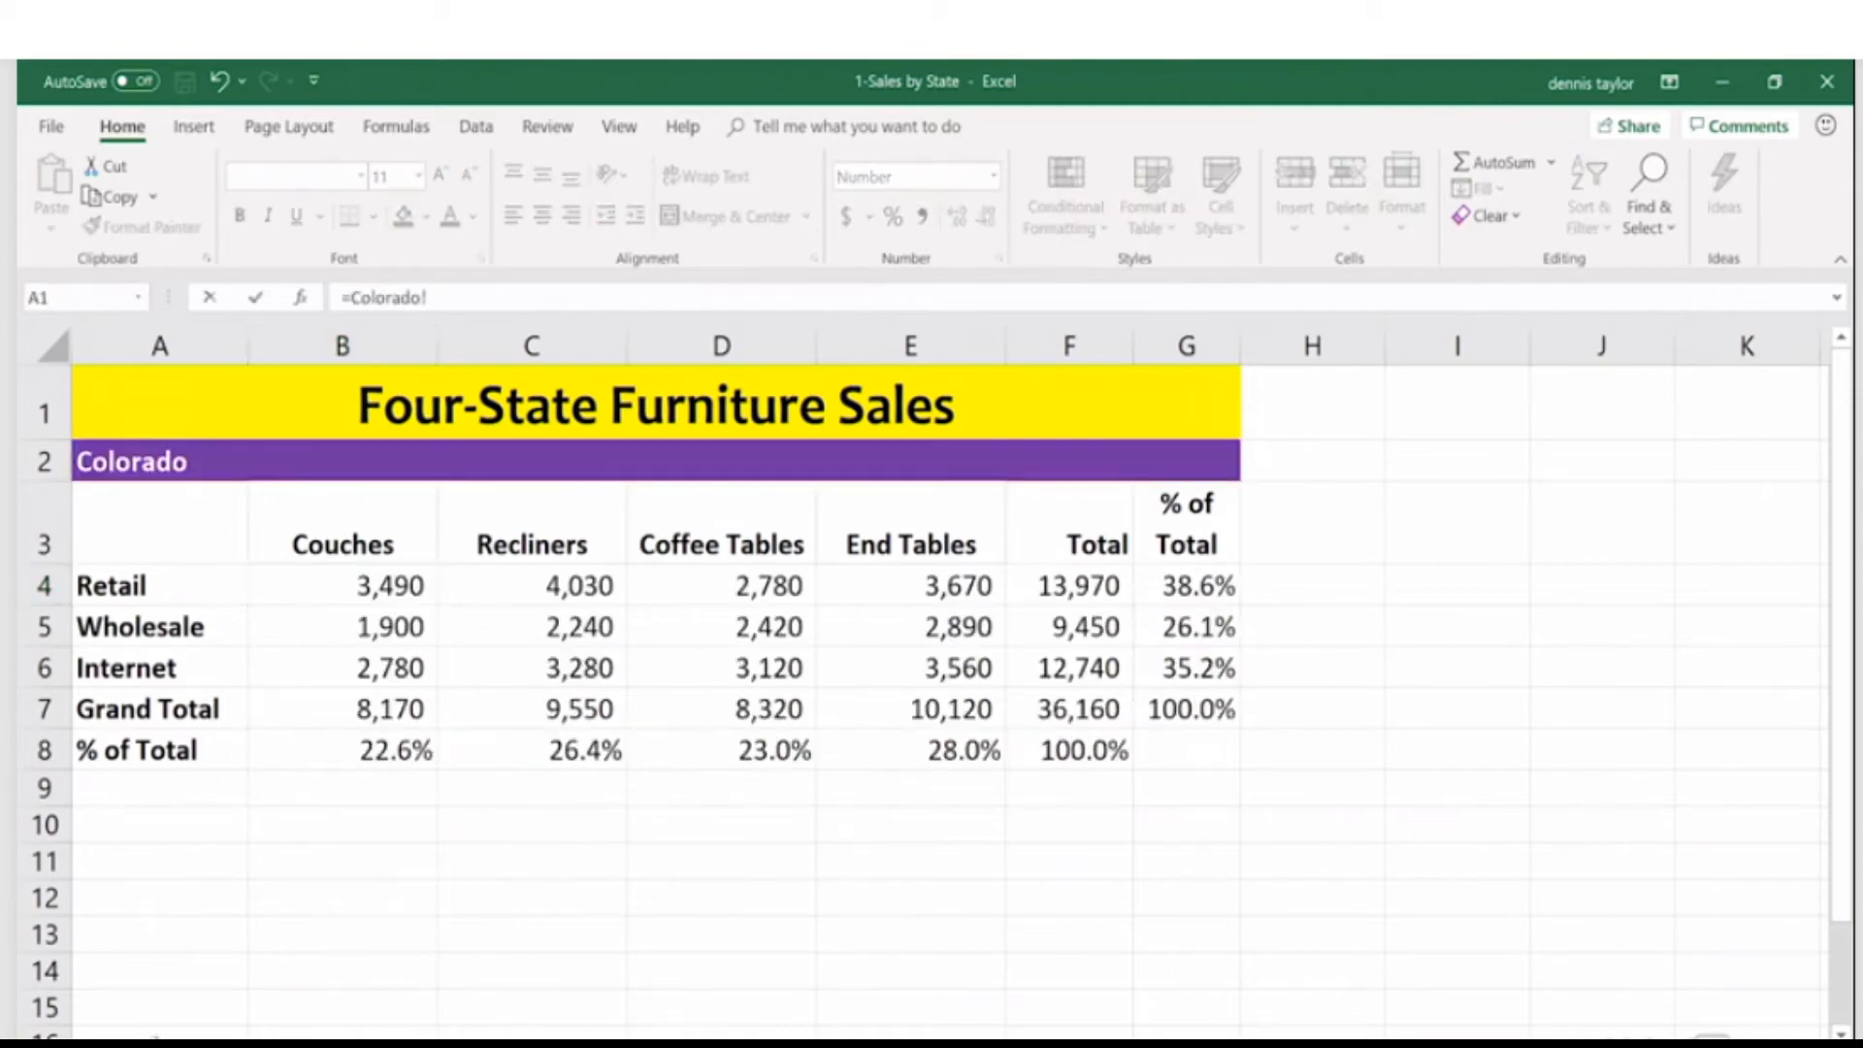
pyautogui.click(299, 587)
pyautogui.write('+')
pyautogui.hotkey('ctrl', 'pagedown')
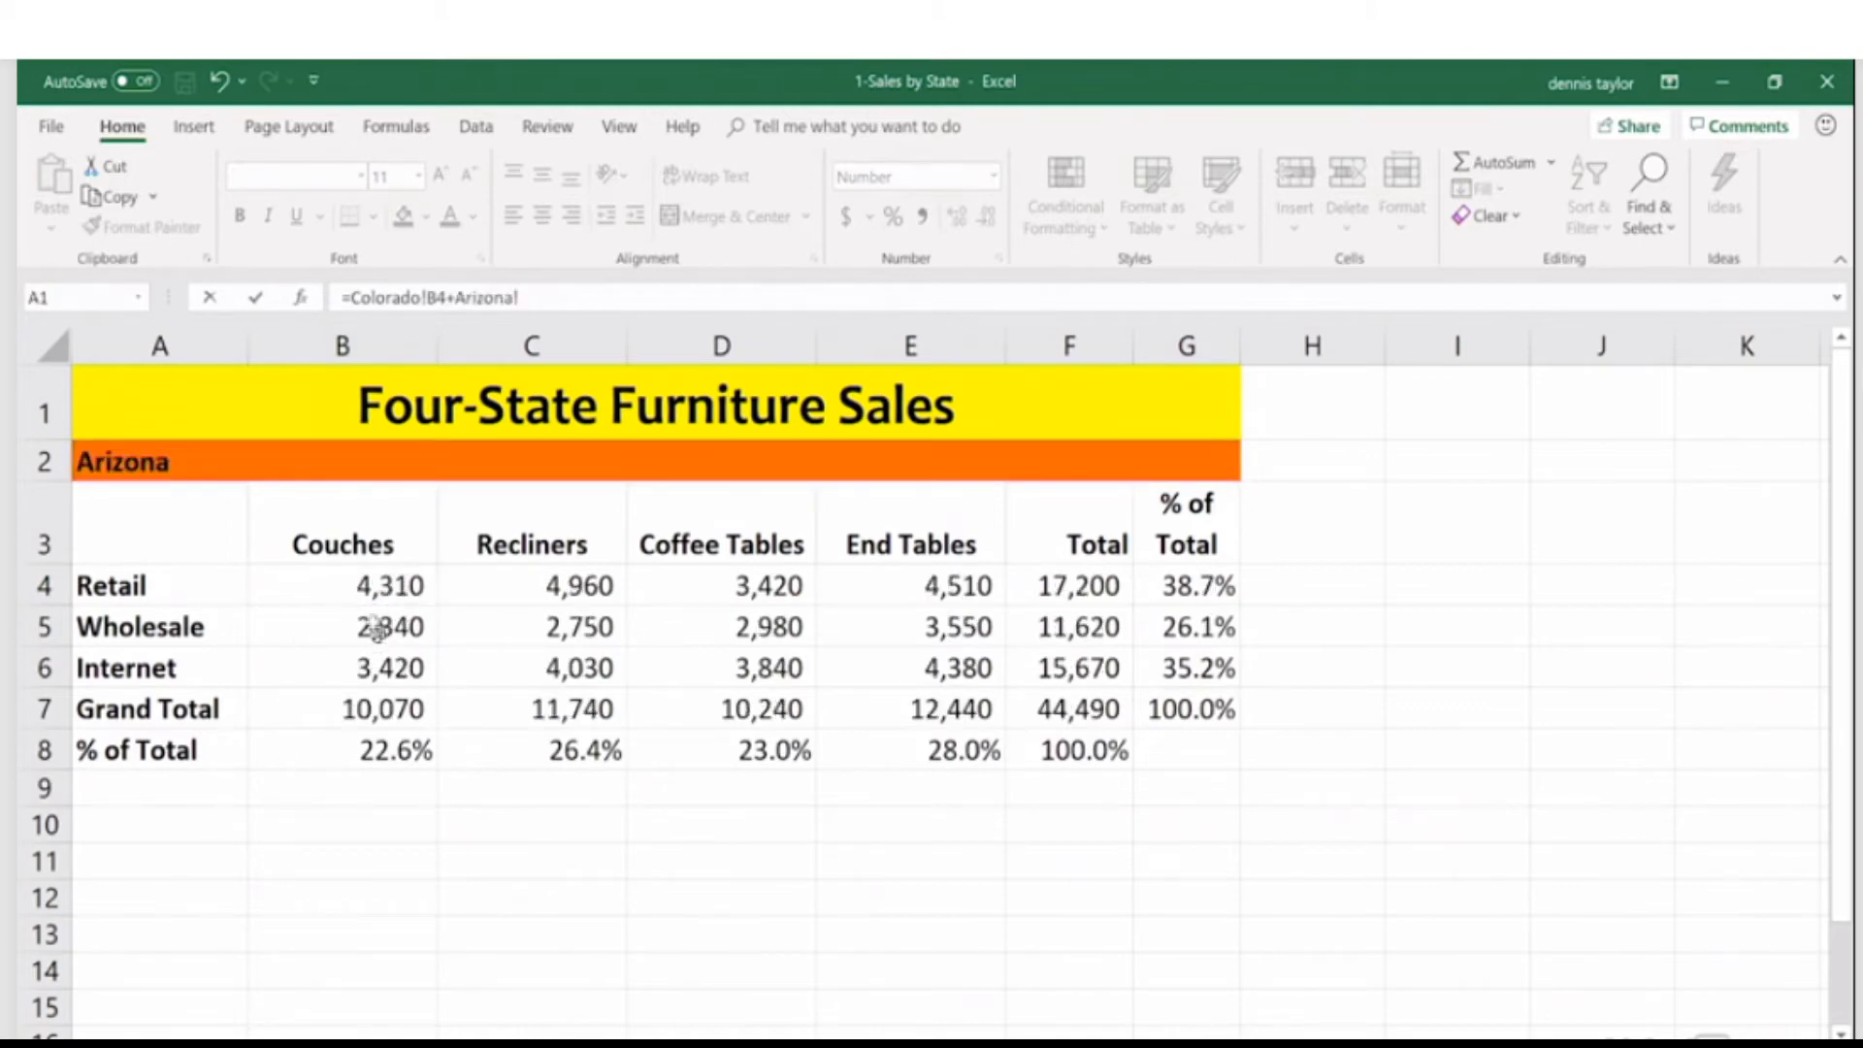
pyautogui.click(341, 579)
pyautogui.write('+')
pyautogui.hotkey('ctrl', 'pagedown')
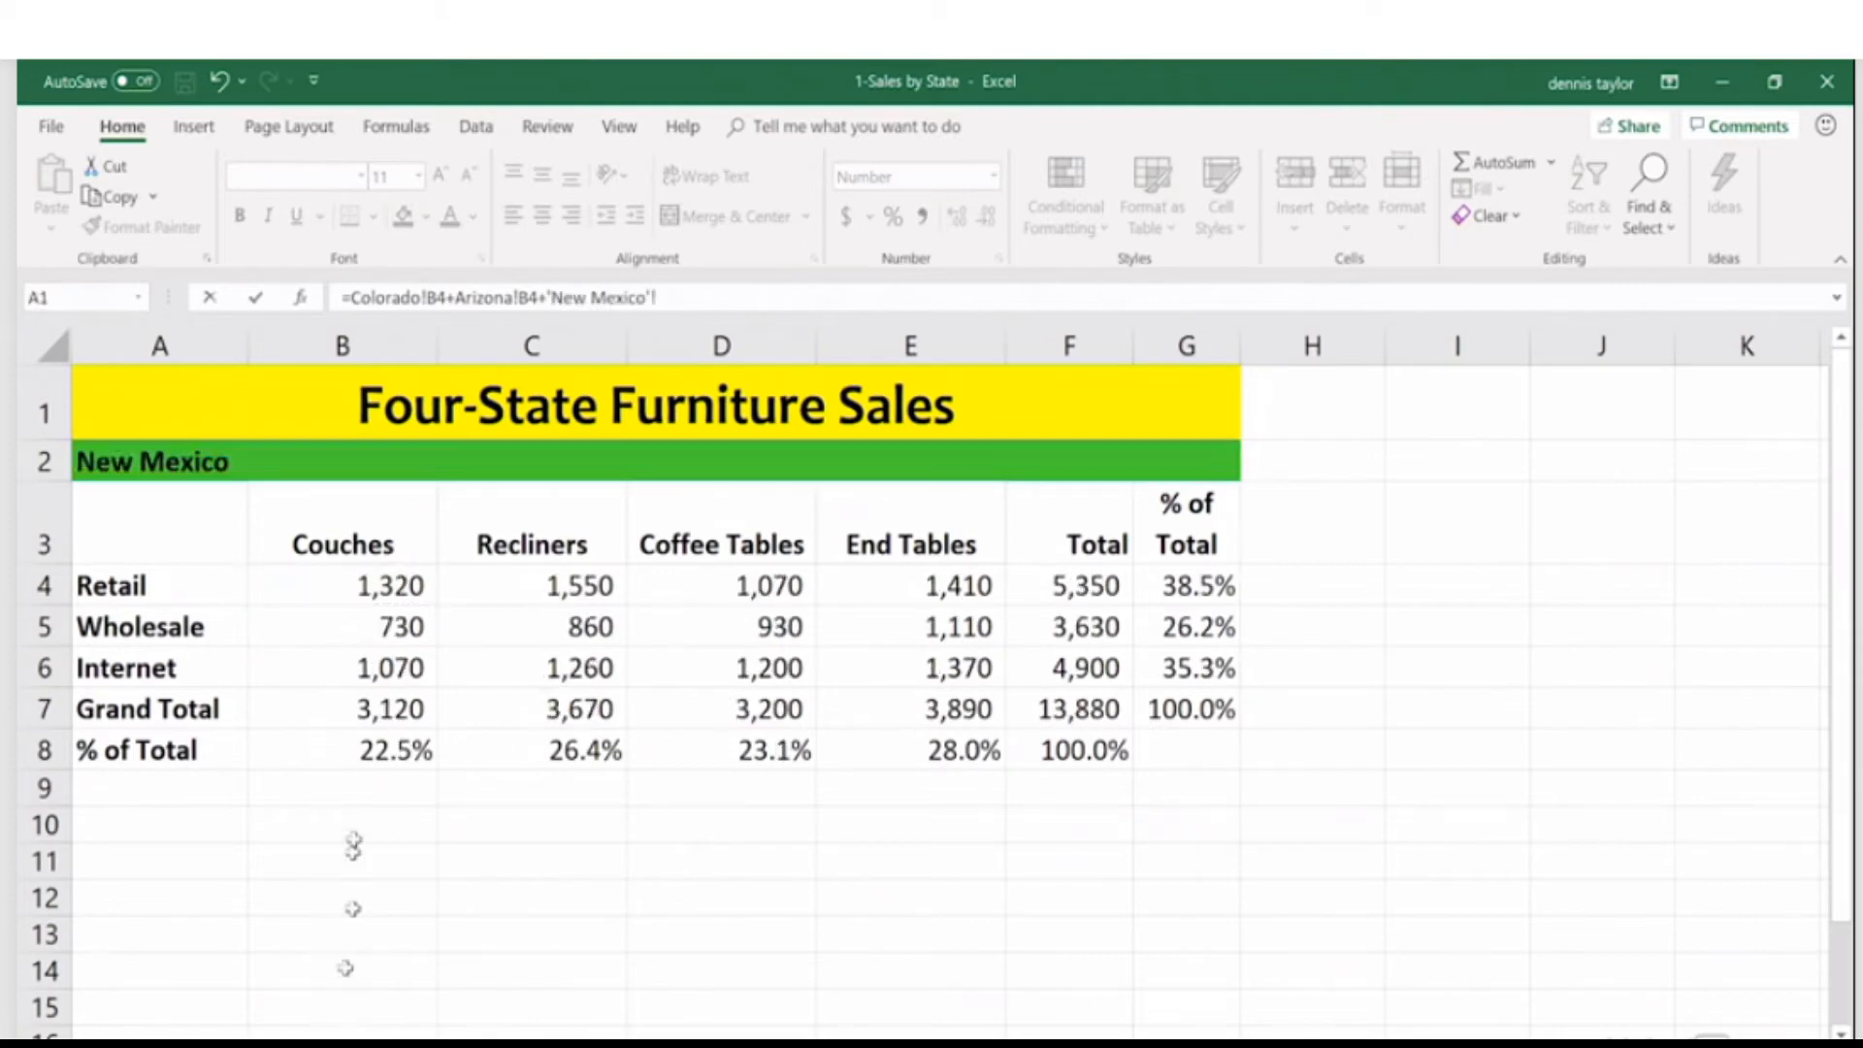
pyautogui.click(330, 588)
pyautogui.write('+')
pyautogui.hotkey('ctrl', 'pagedown')
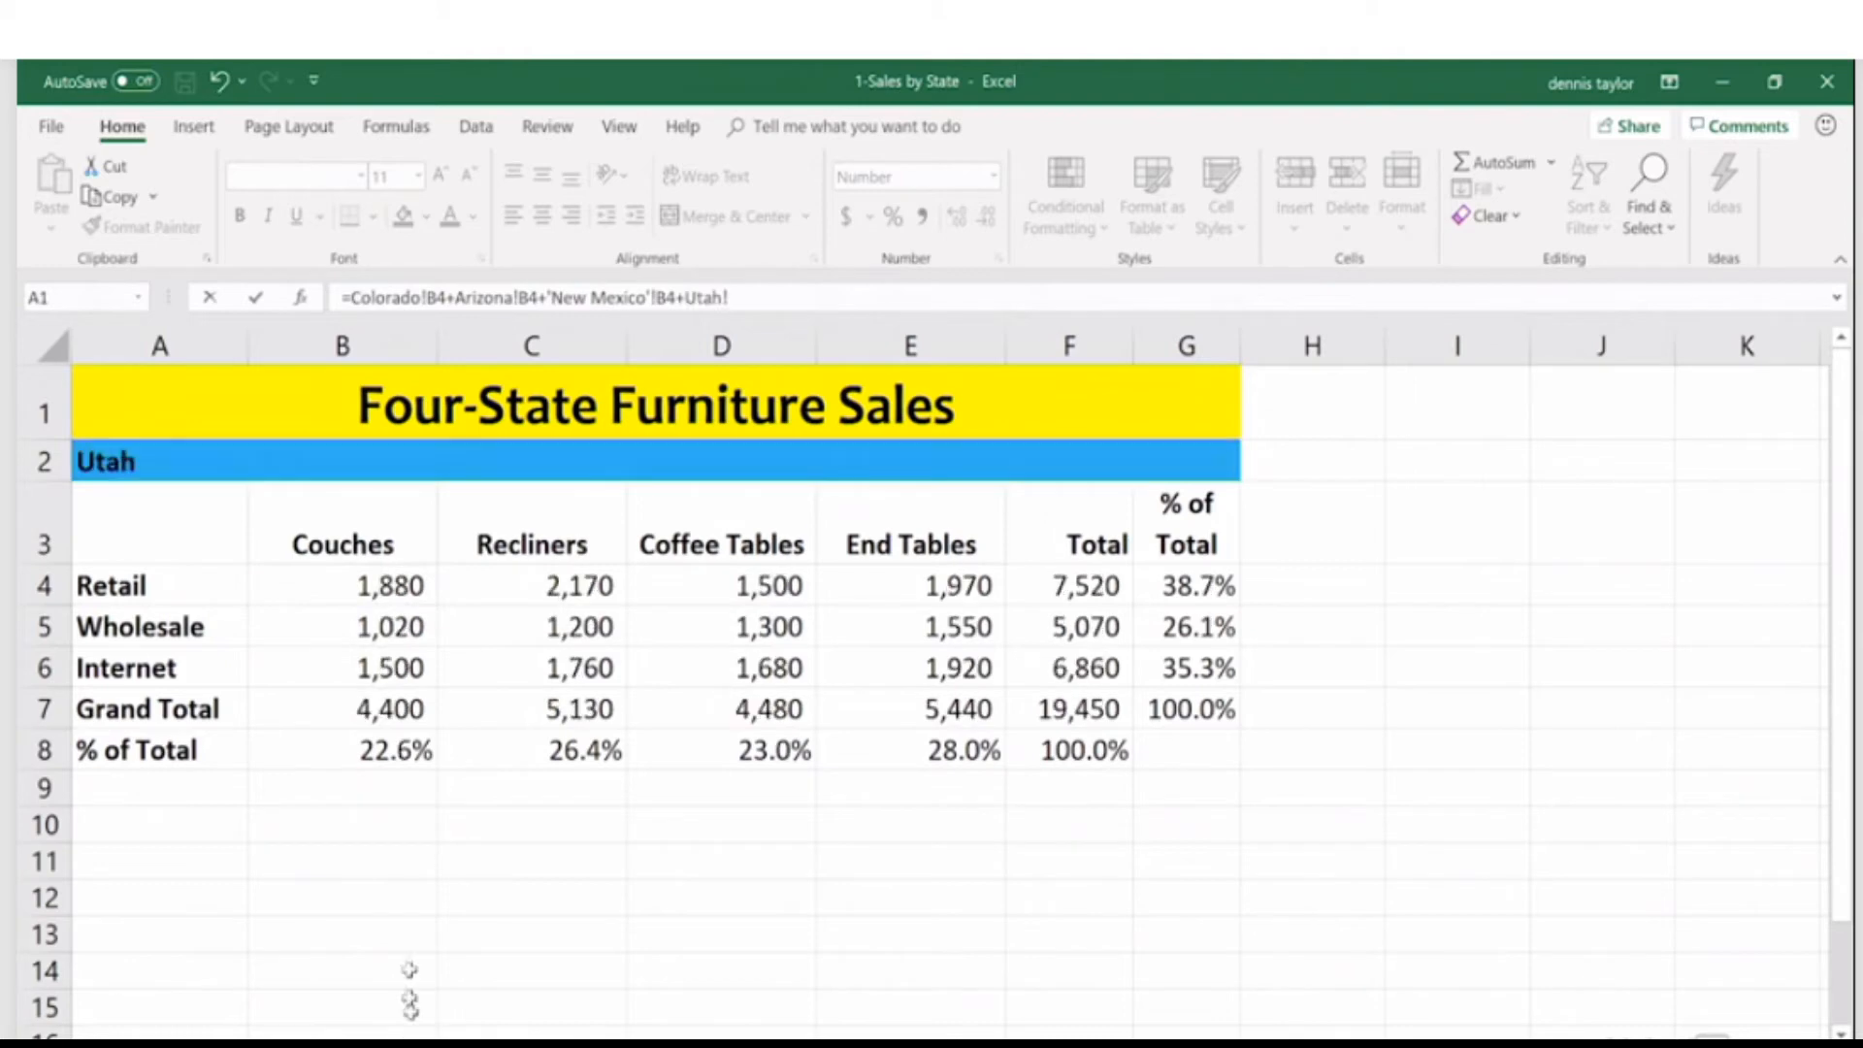
pyautogui.click(350, 583)
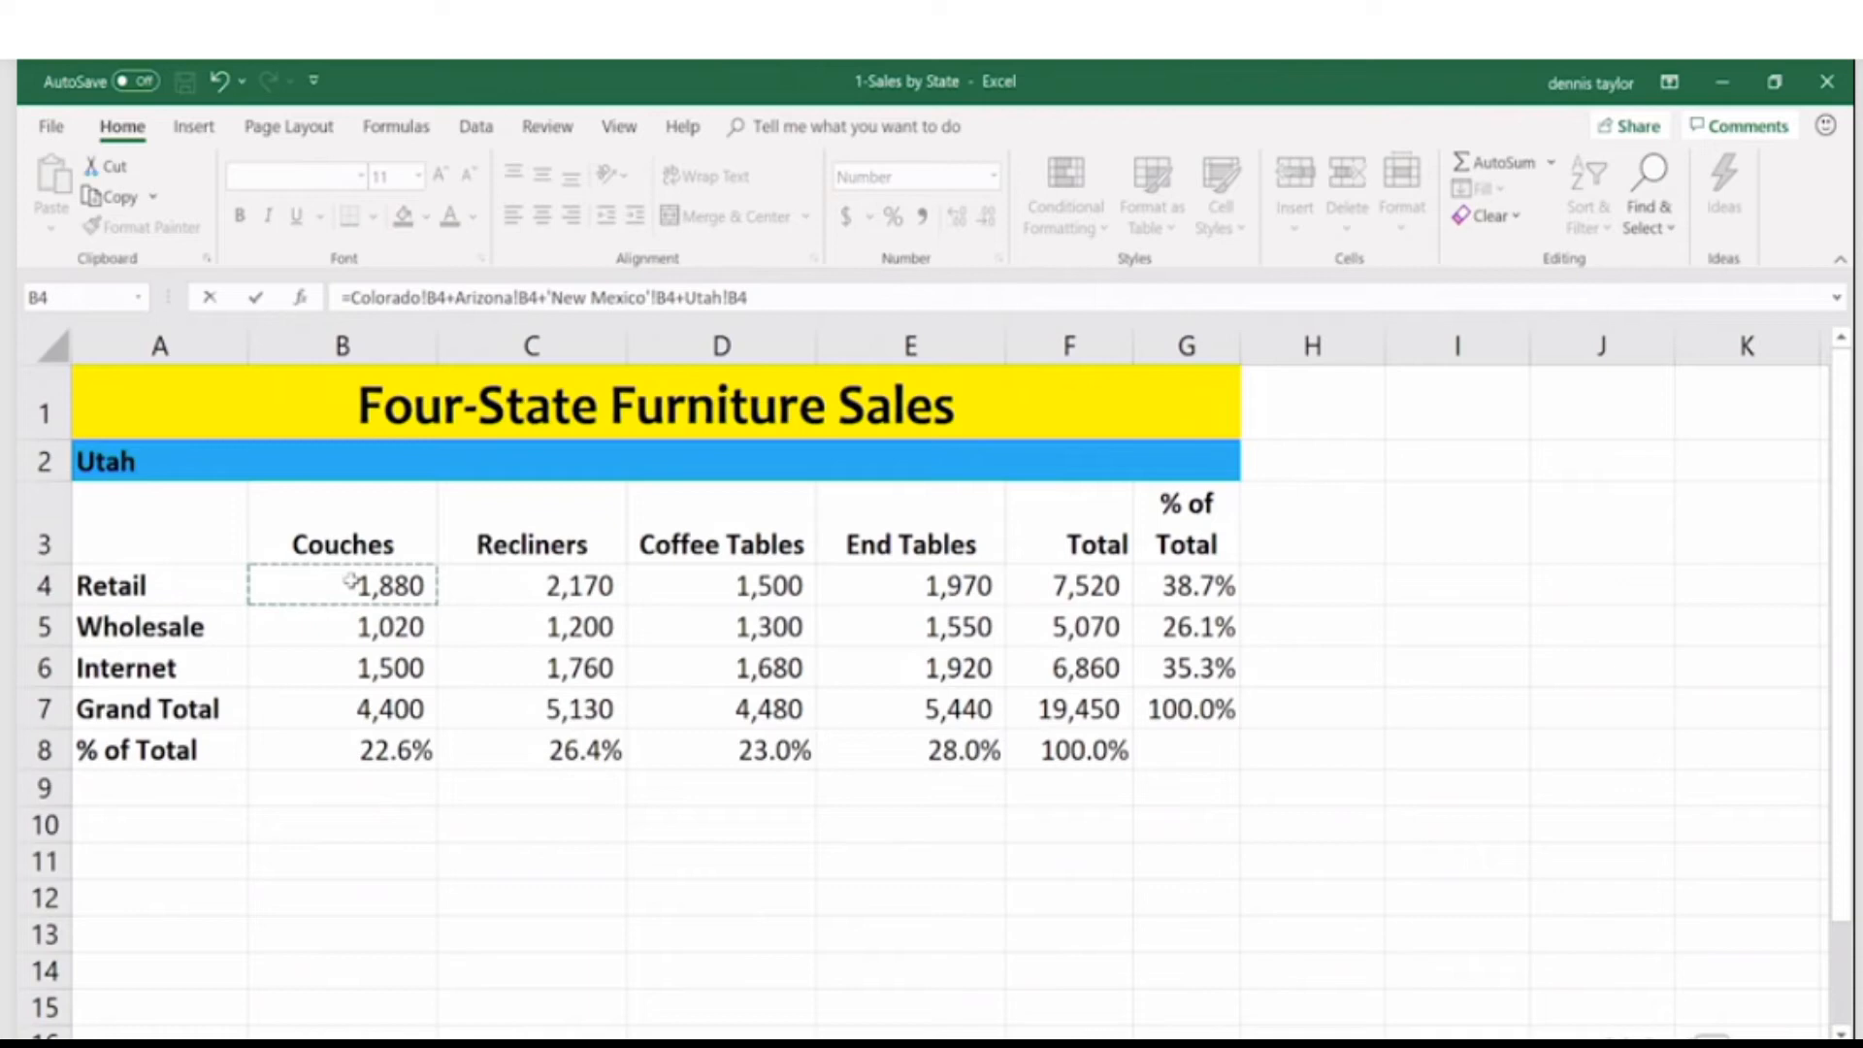
pyautogui.press('Return')
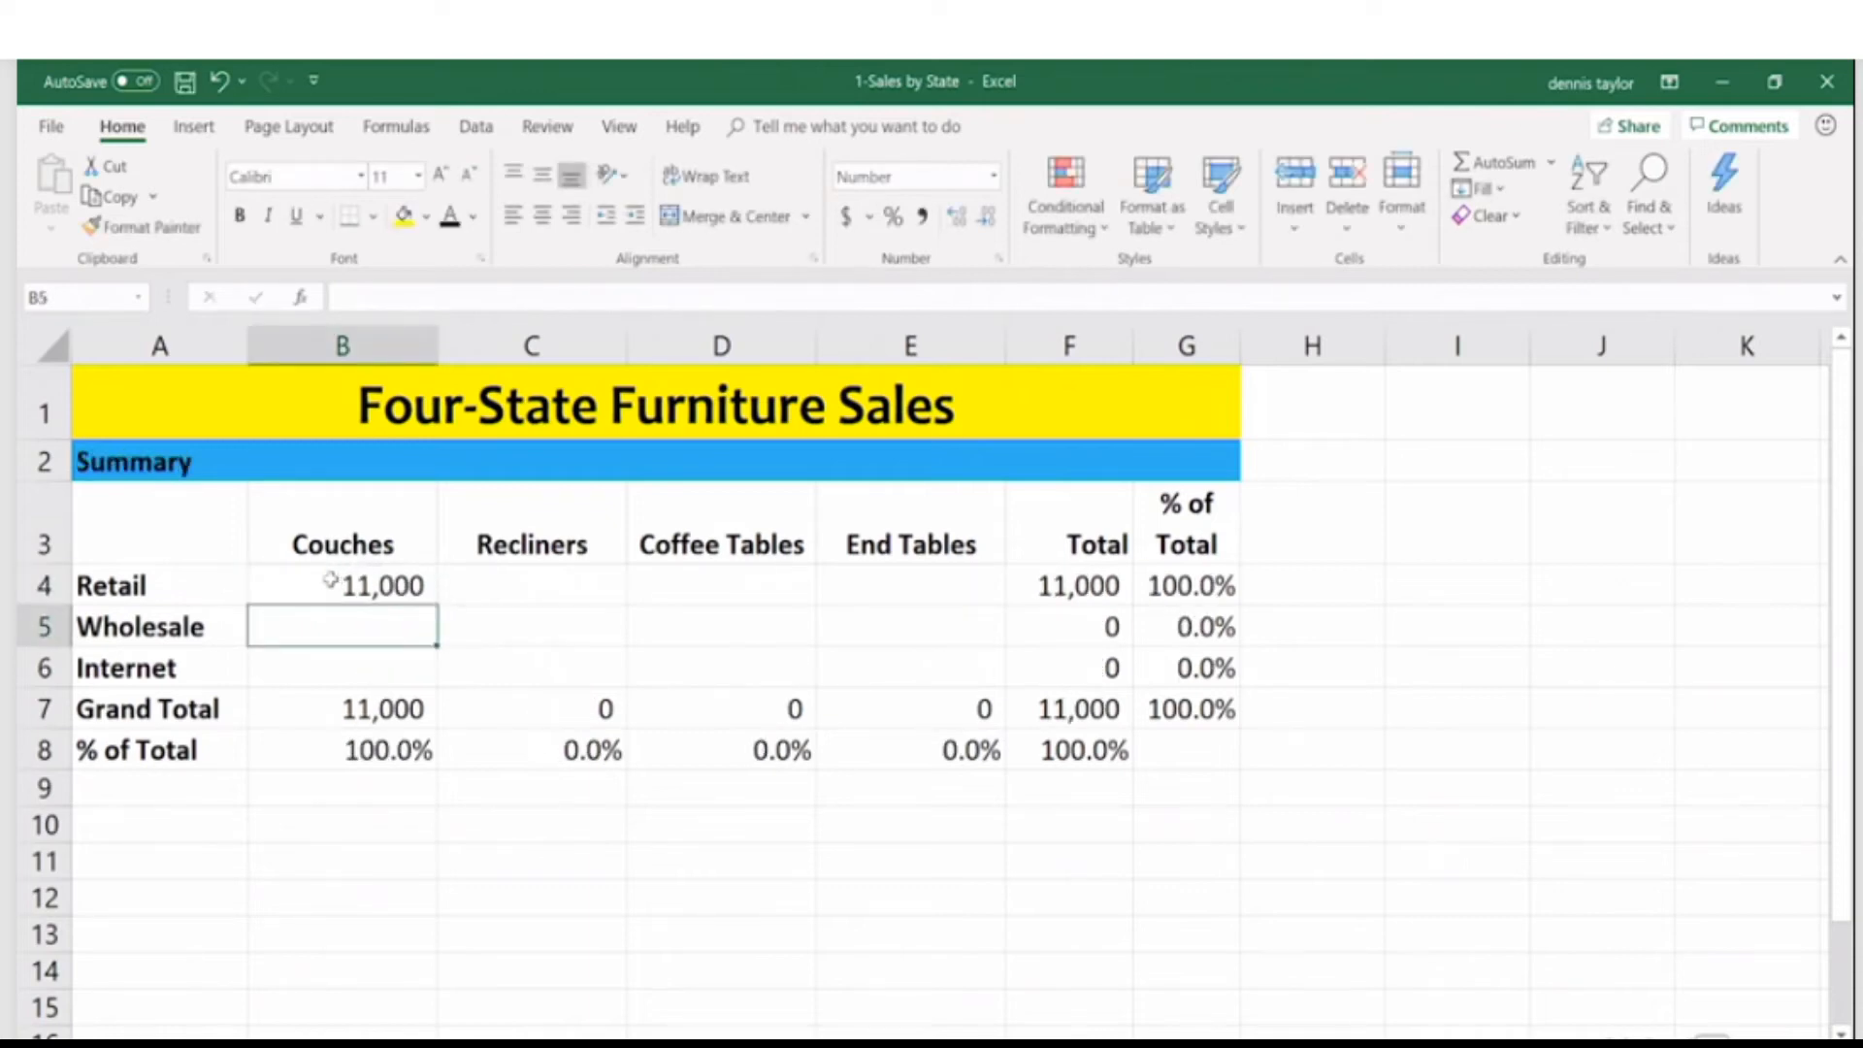
# - Inspect the cross-sheet addition formula in B4 of the summary sheet
pyautogui.click(329, 580)
pyautogui.doubleClick(328, 580)
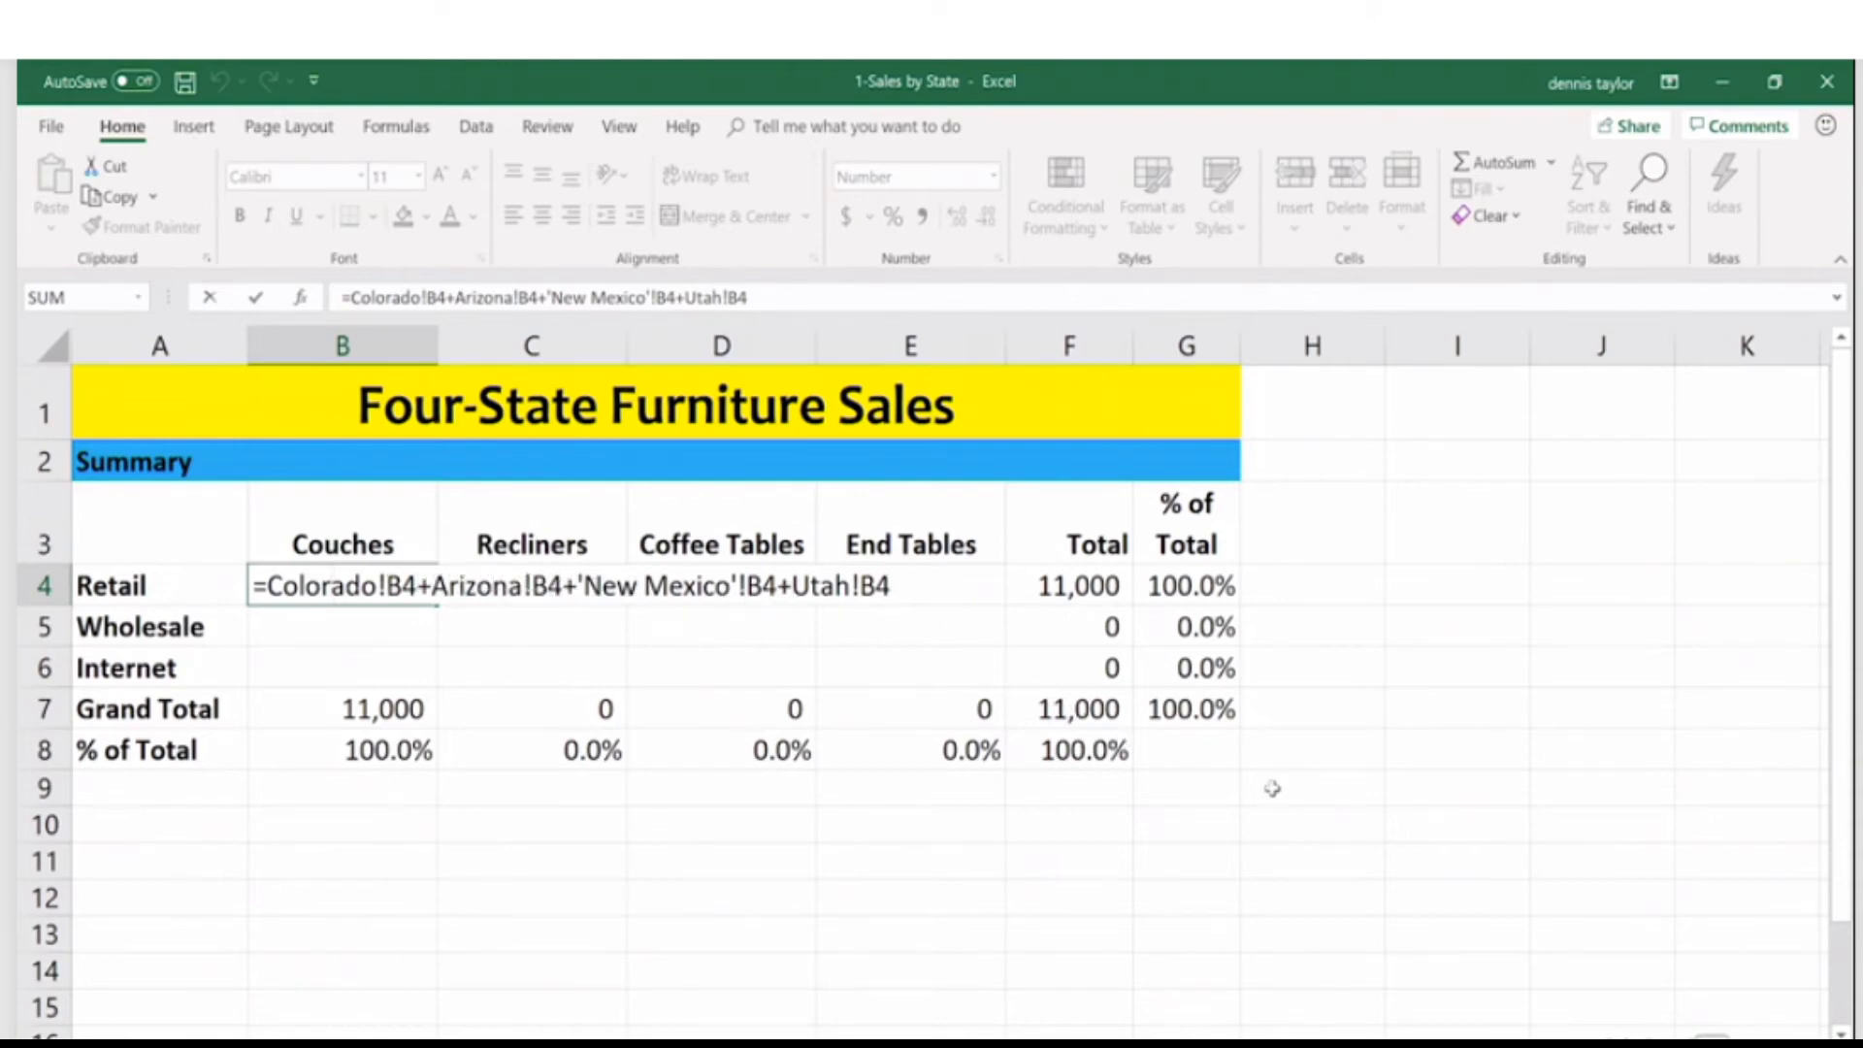
pyautogui.press('Return')
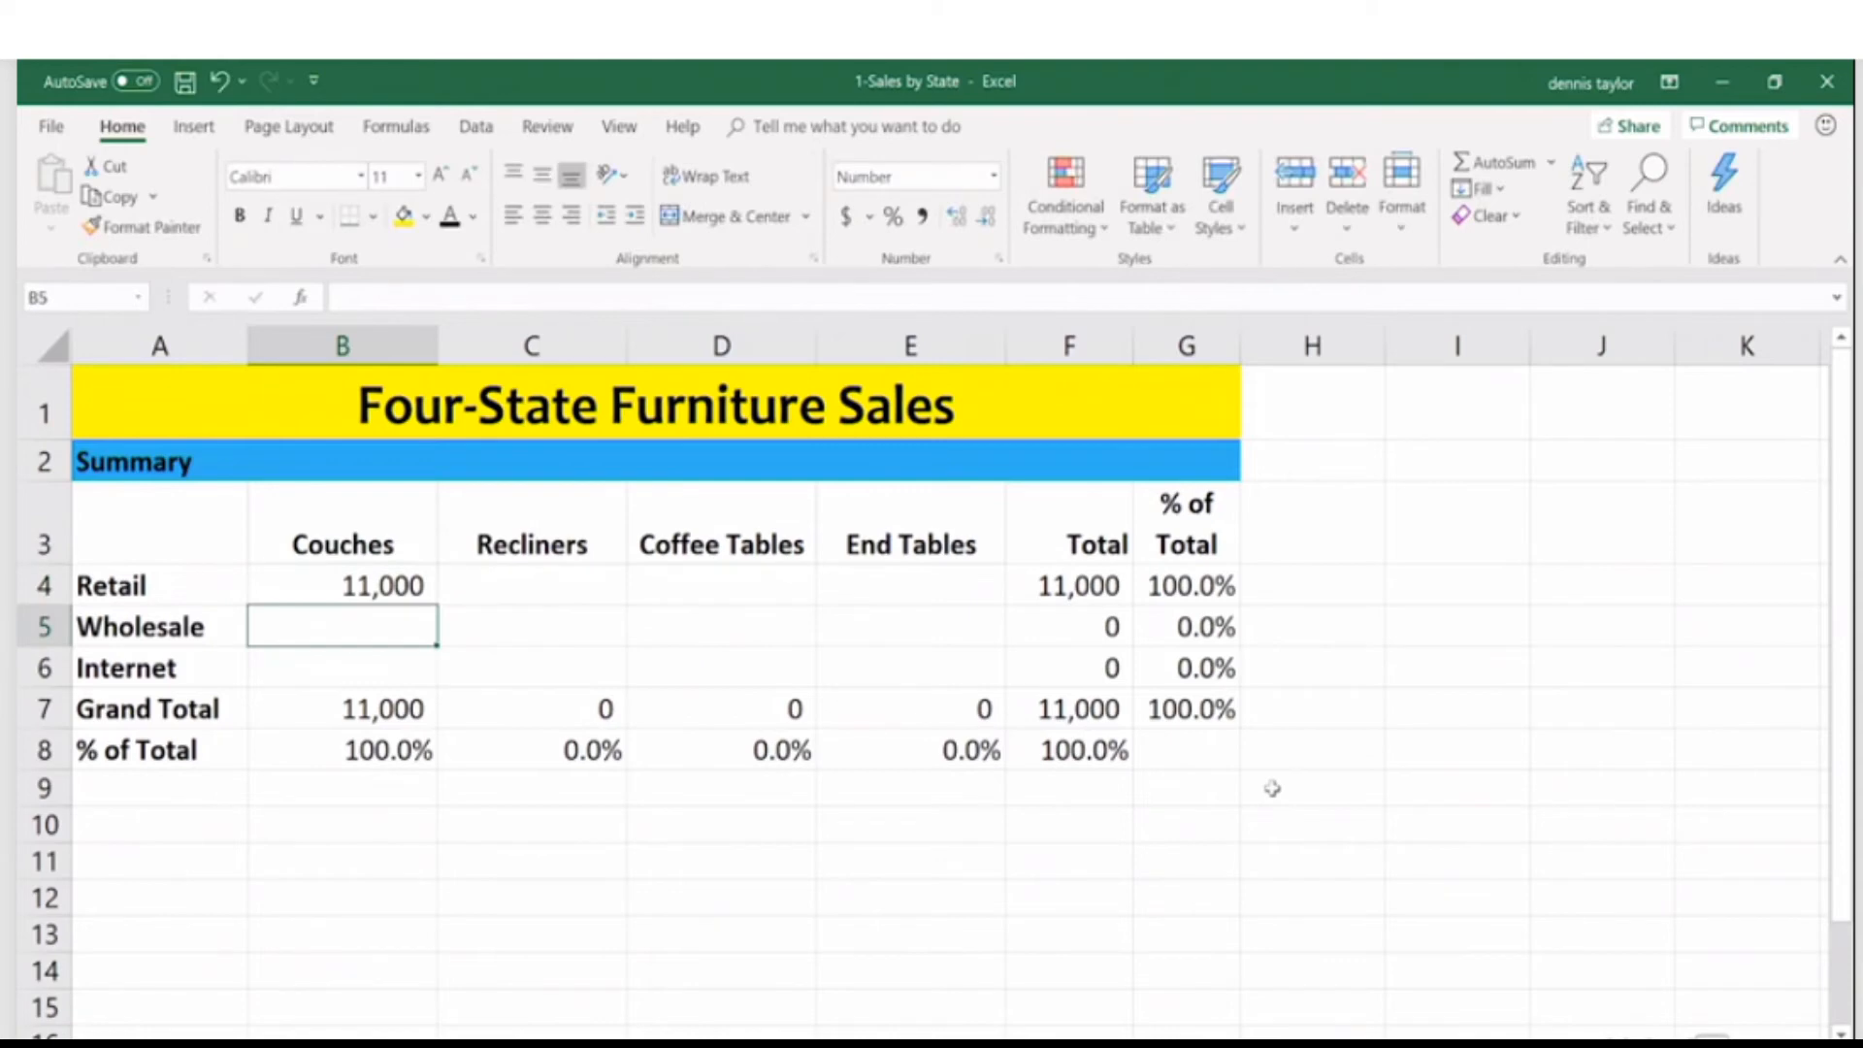
pyautogui.click(381, 588)
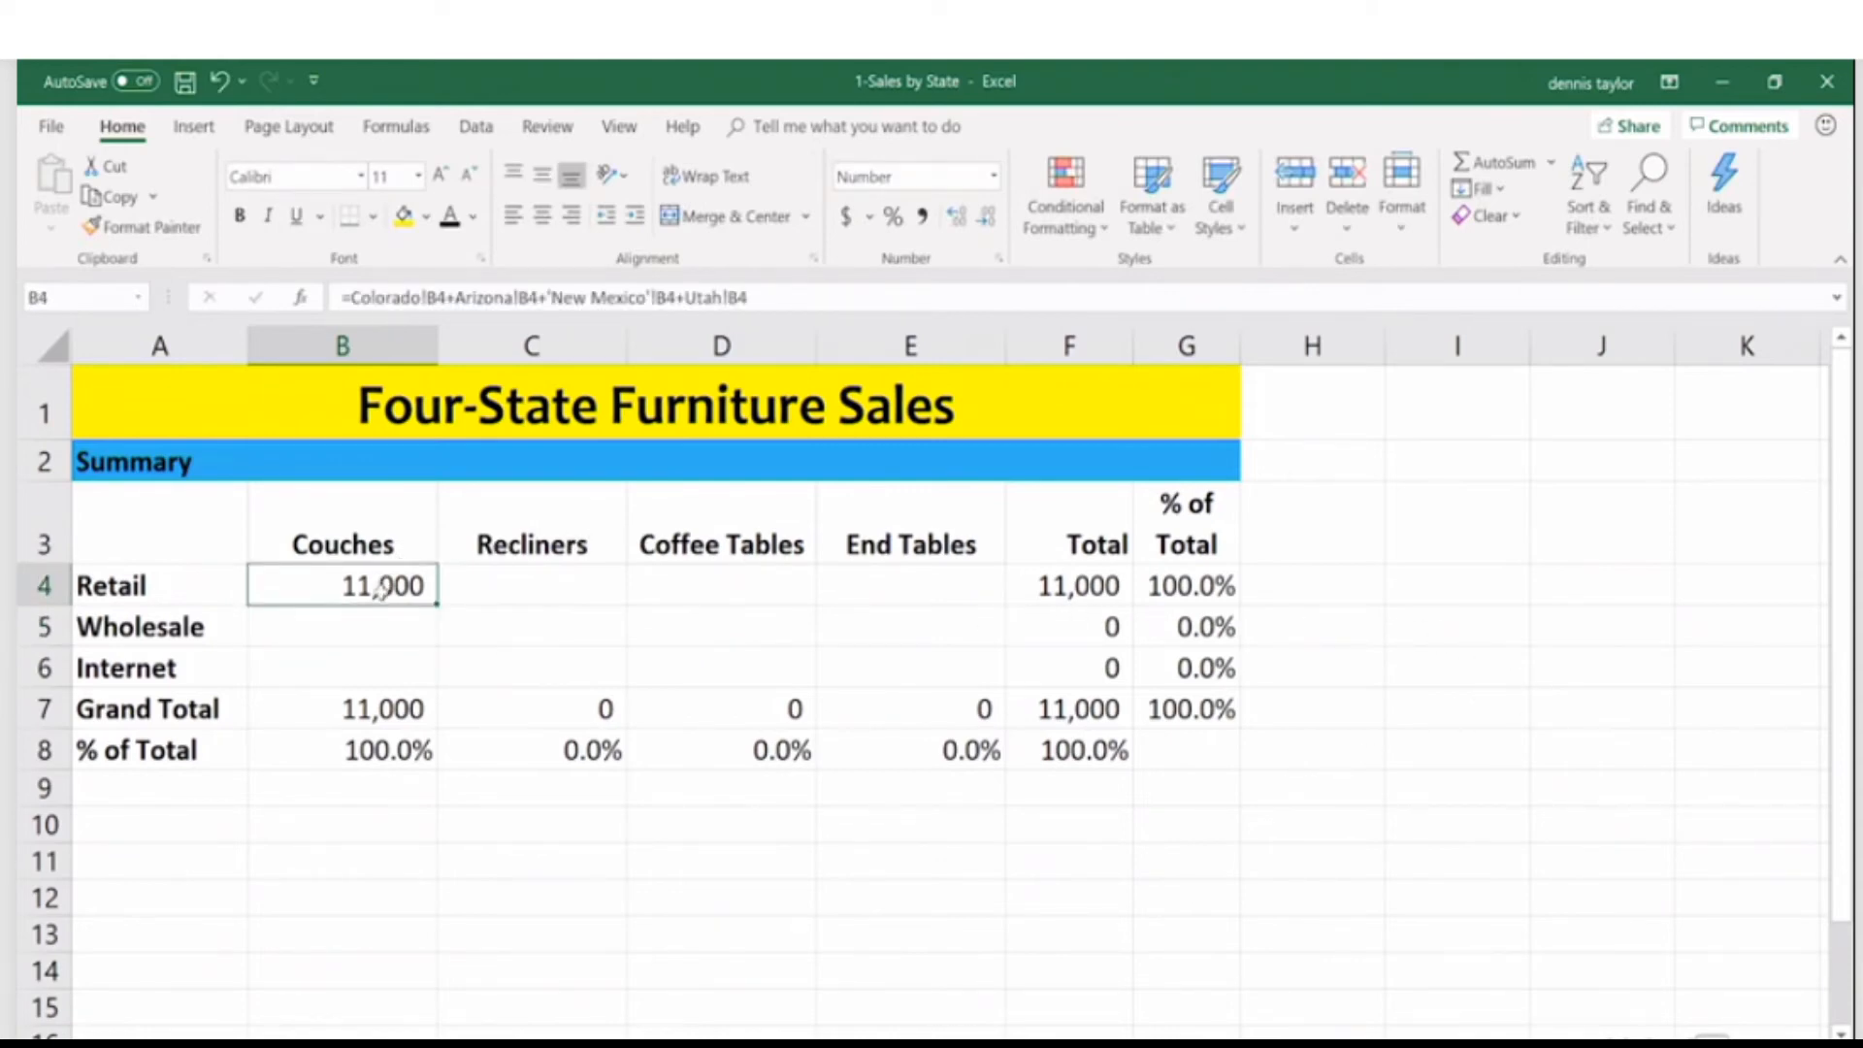
pyautogui.click(558, 823)
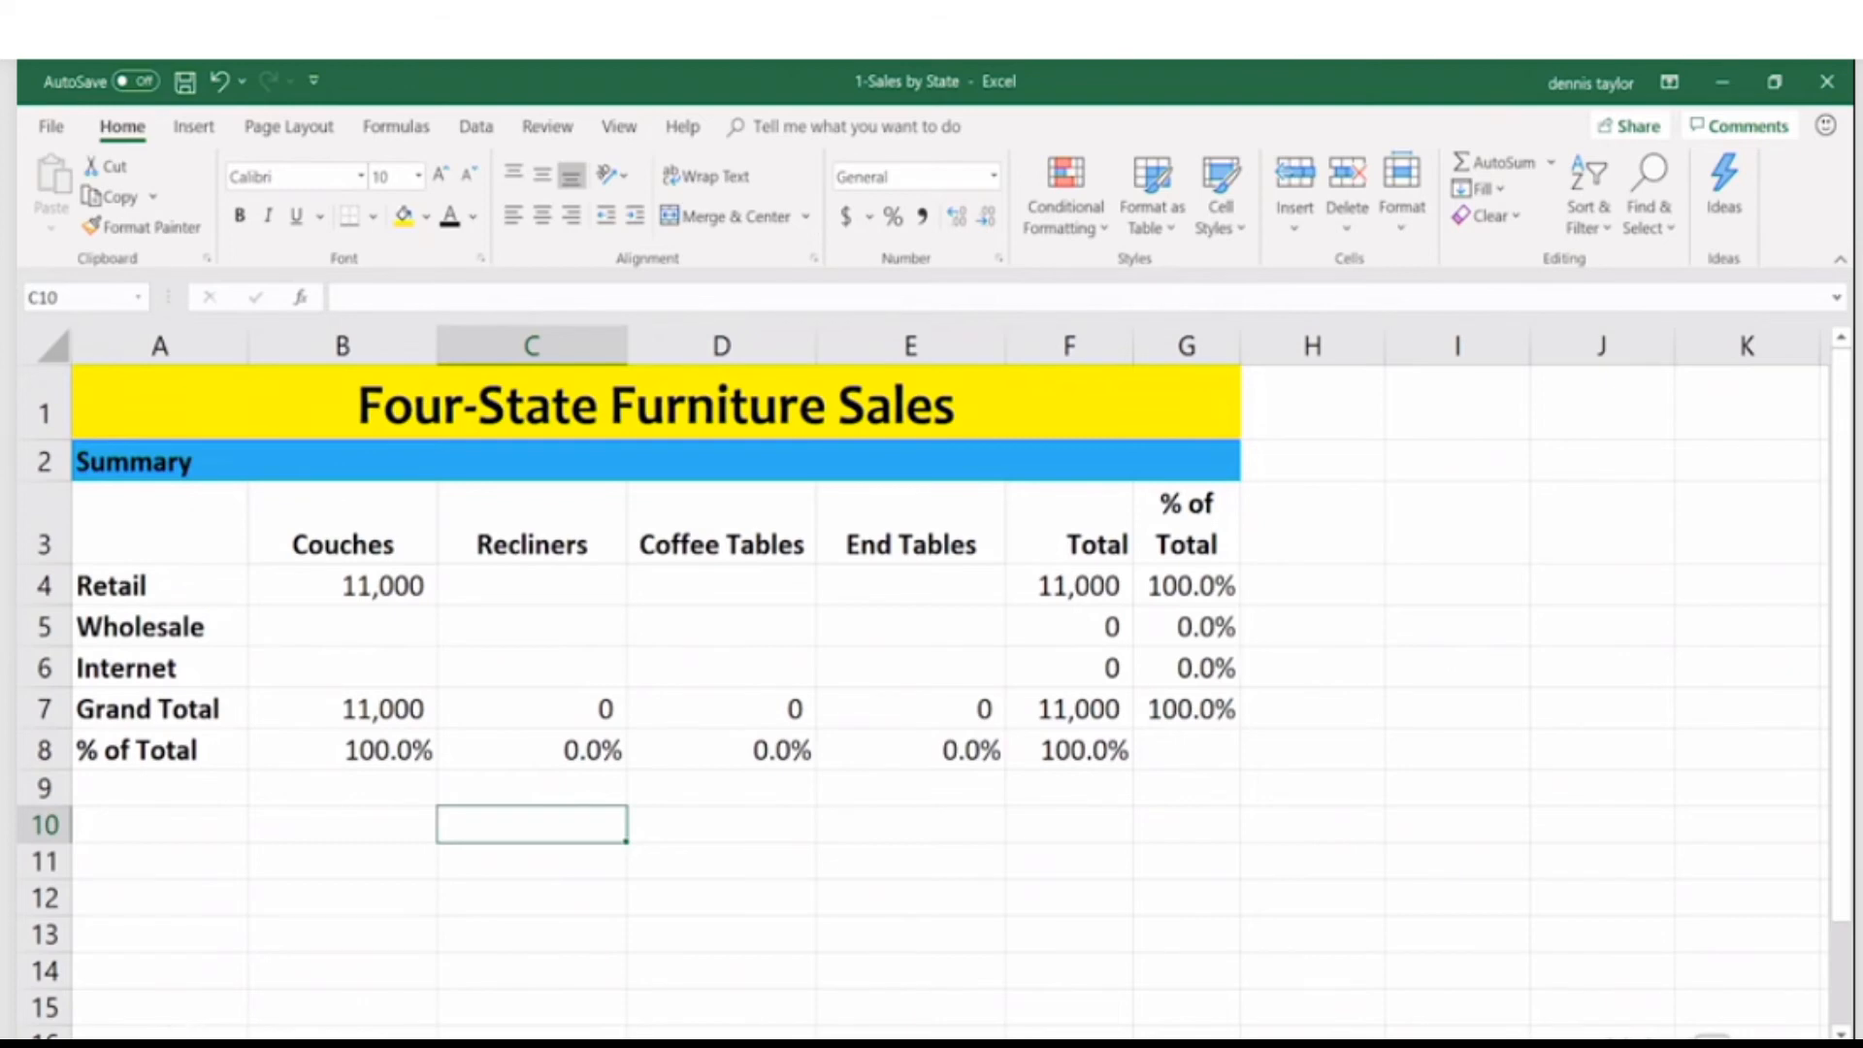
# - Group the Colorado through Utah sheets and italicize the Four-State Furniture Sales title in A1 on all of them
pyautogui.click(179, 1028)
pyautogui.click(335, 1031)
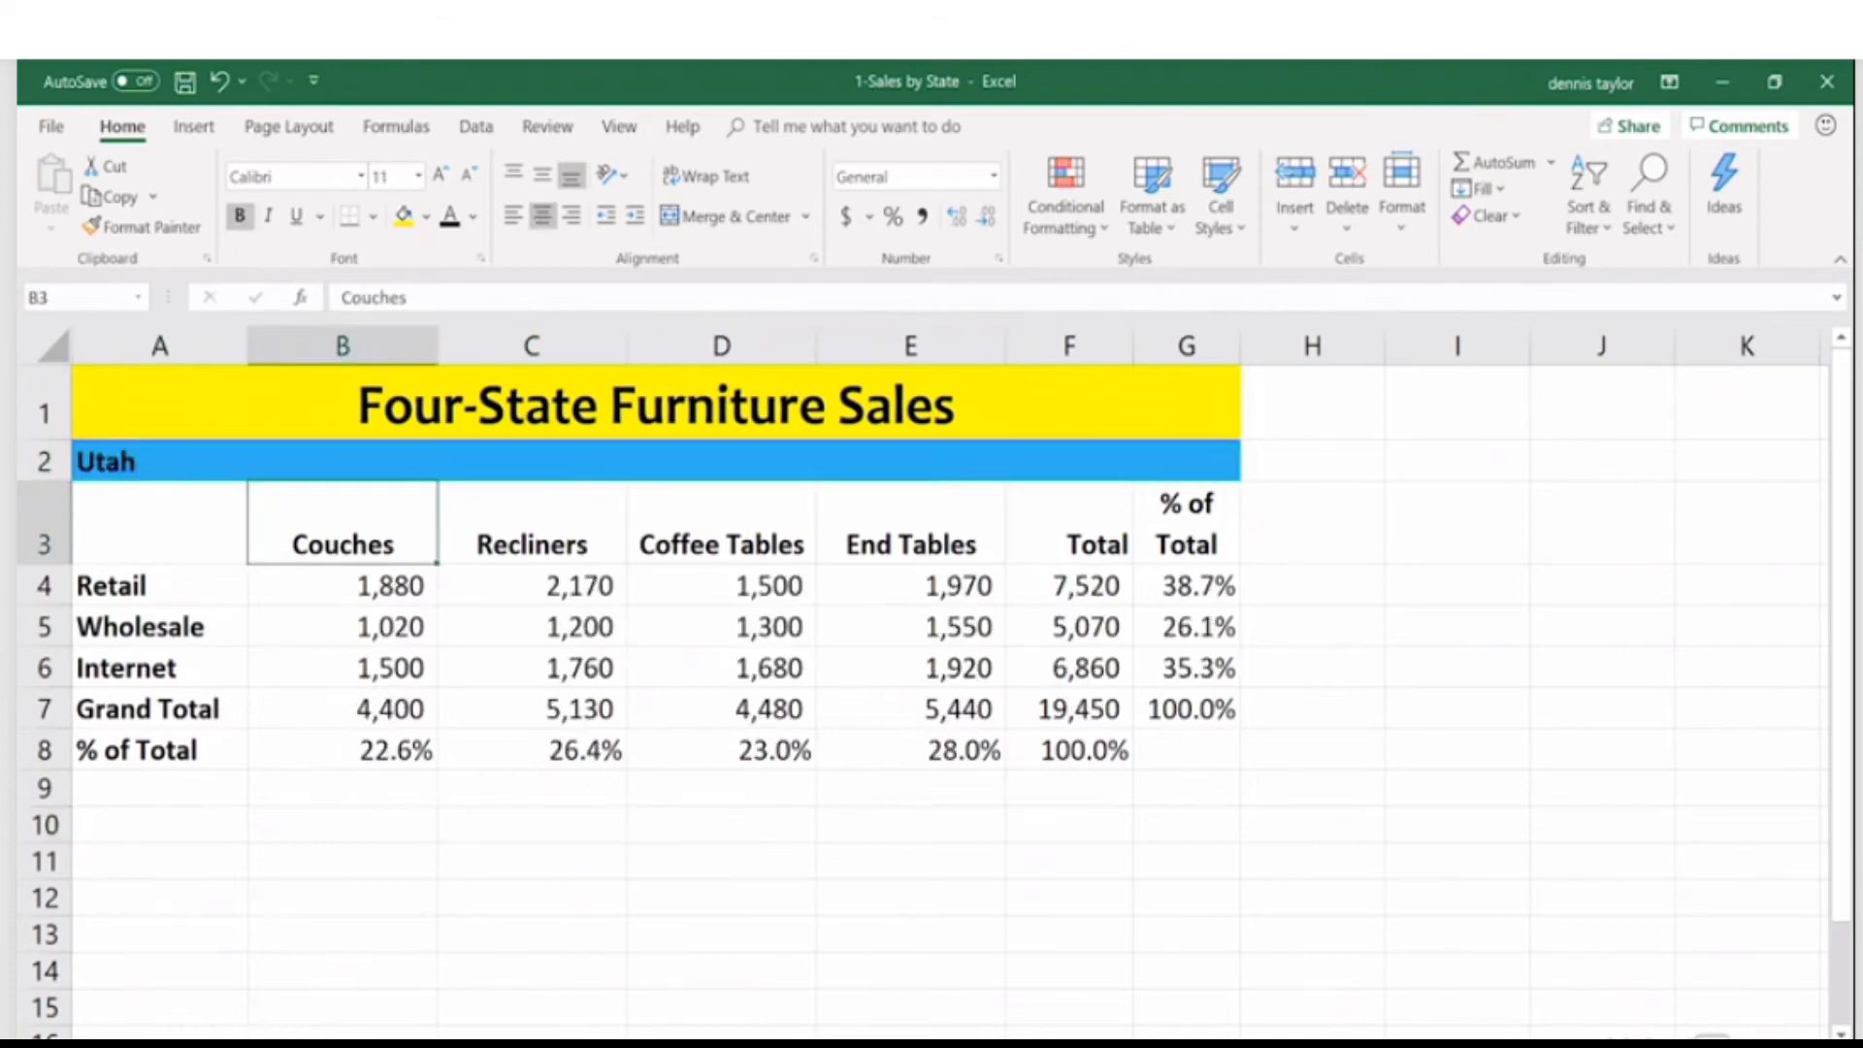
pyautogui.click(189, 1028)
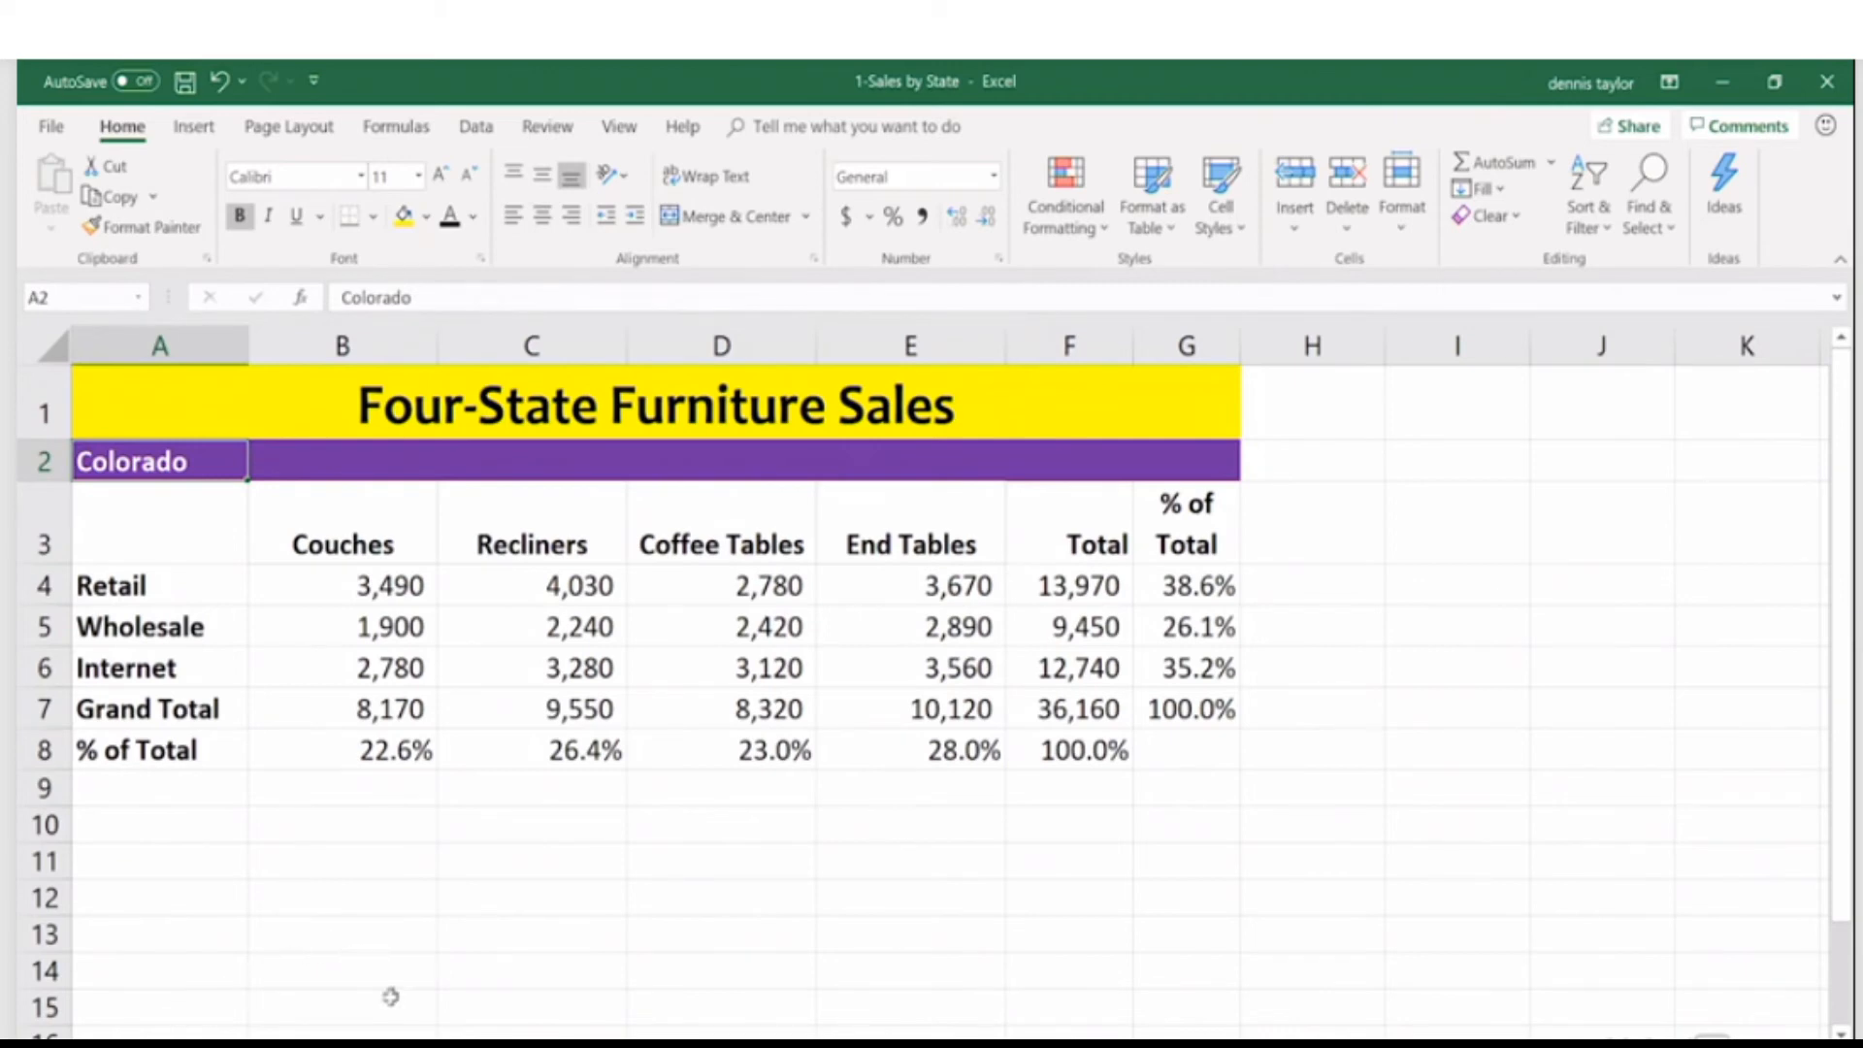
pyautogui.keyDown('shift'); pyautogui.click(436, 1044); pyautogui.keyUp('shift')
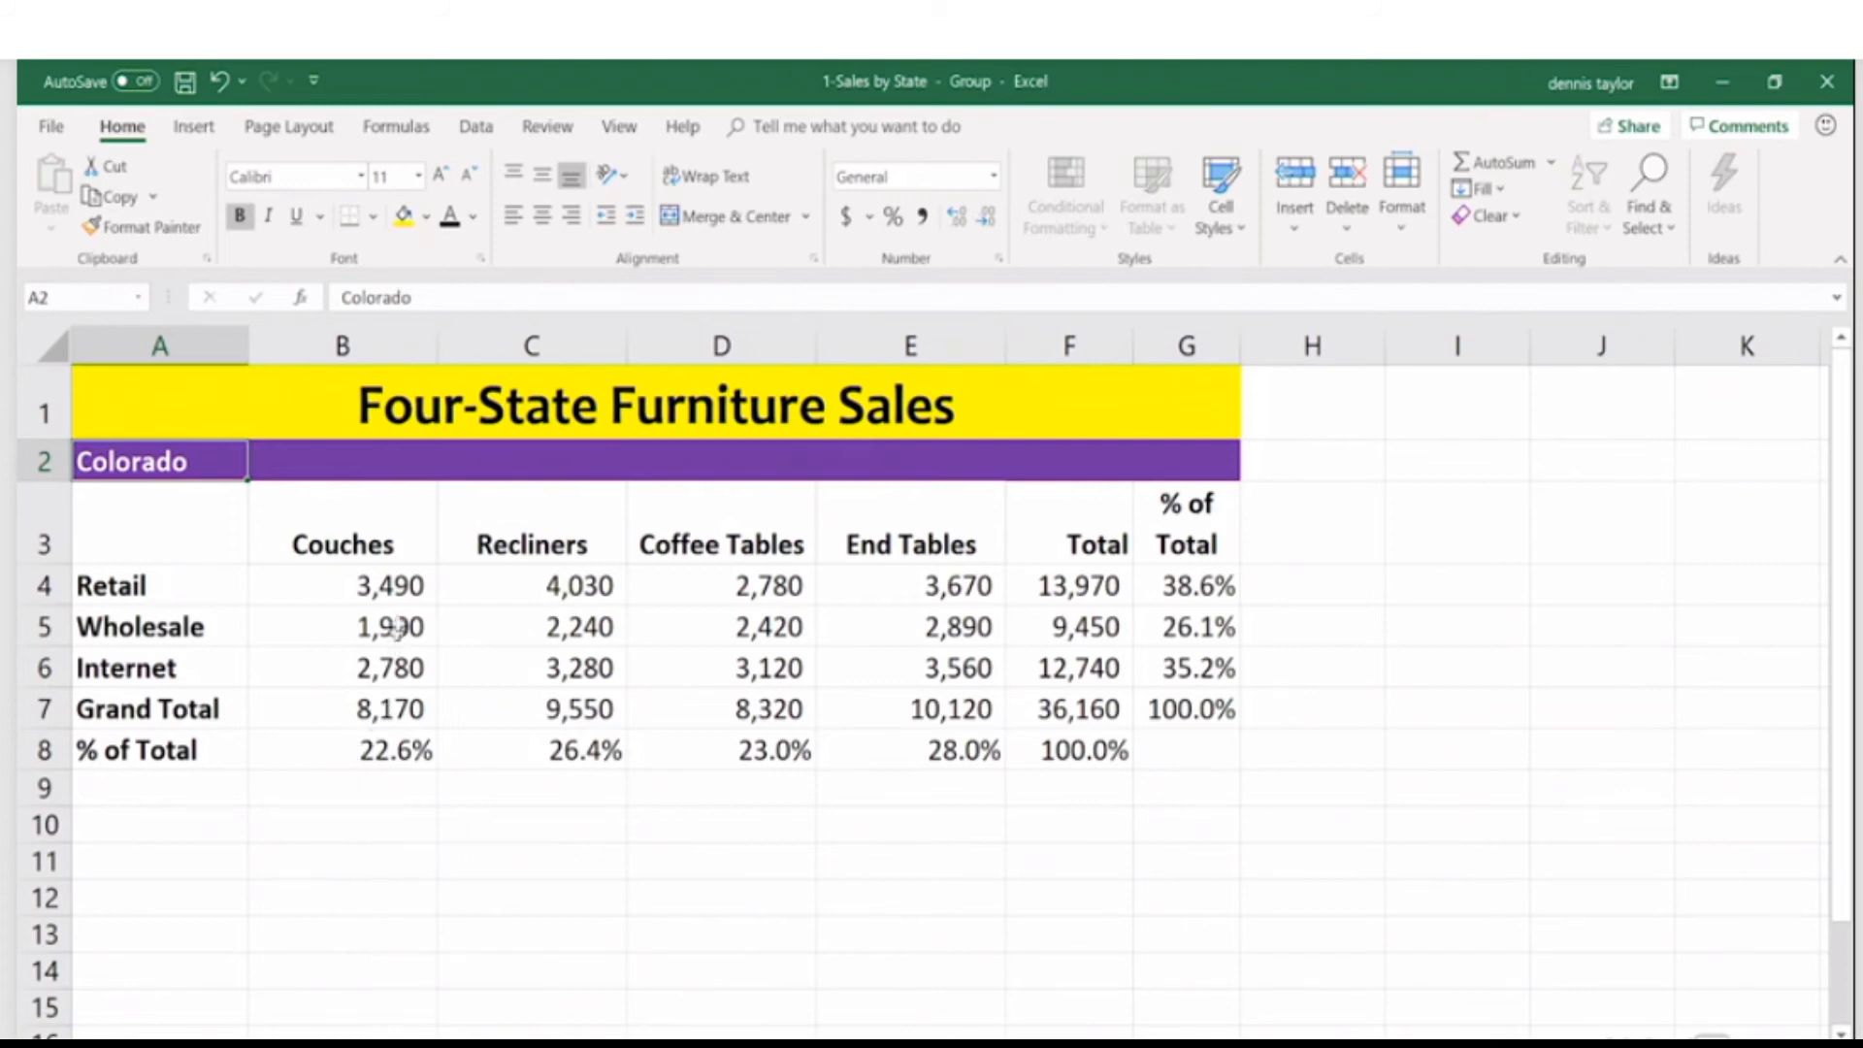
pyautogui.click(412, 411)
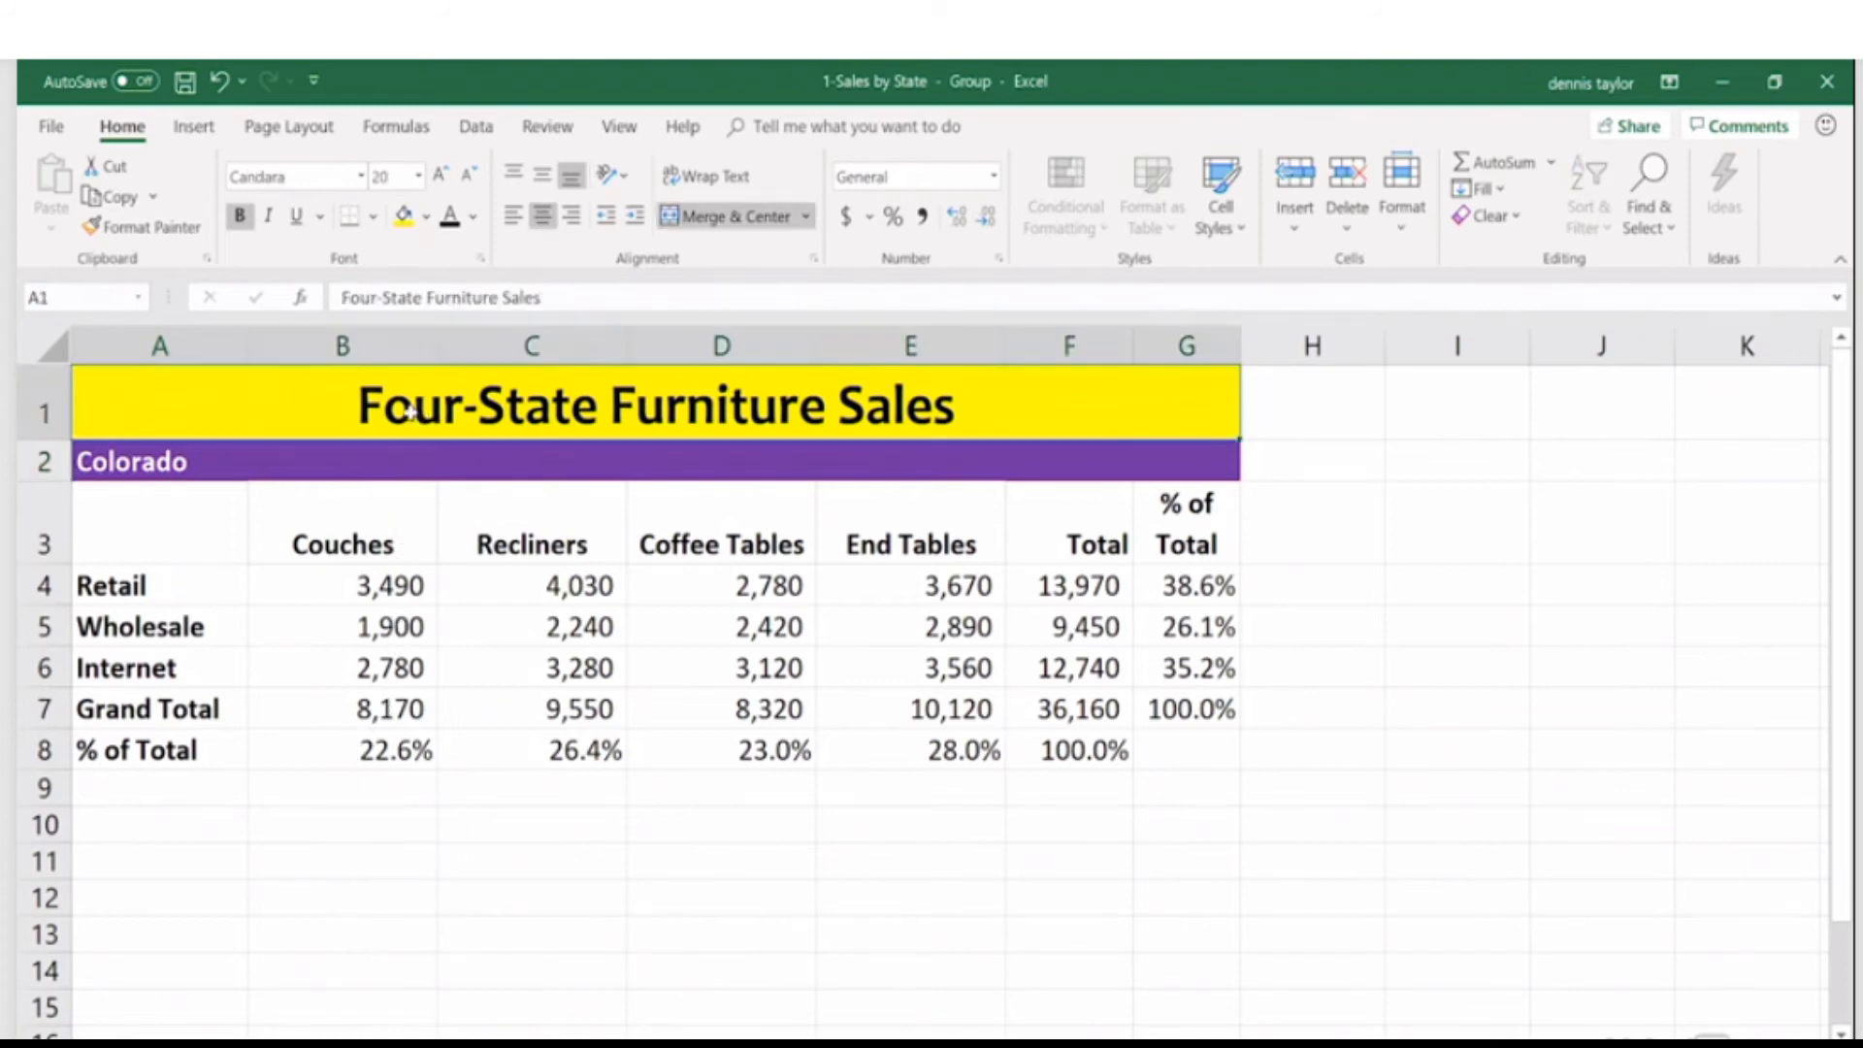
pyautogui.click(268, 217)
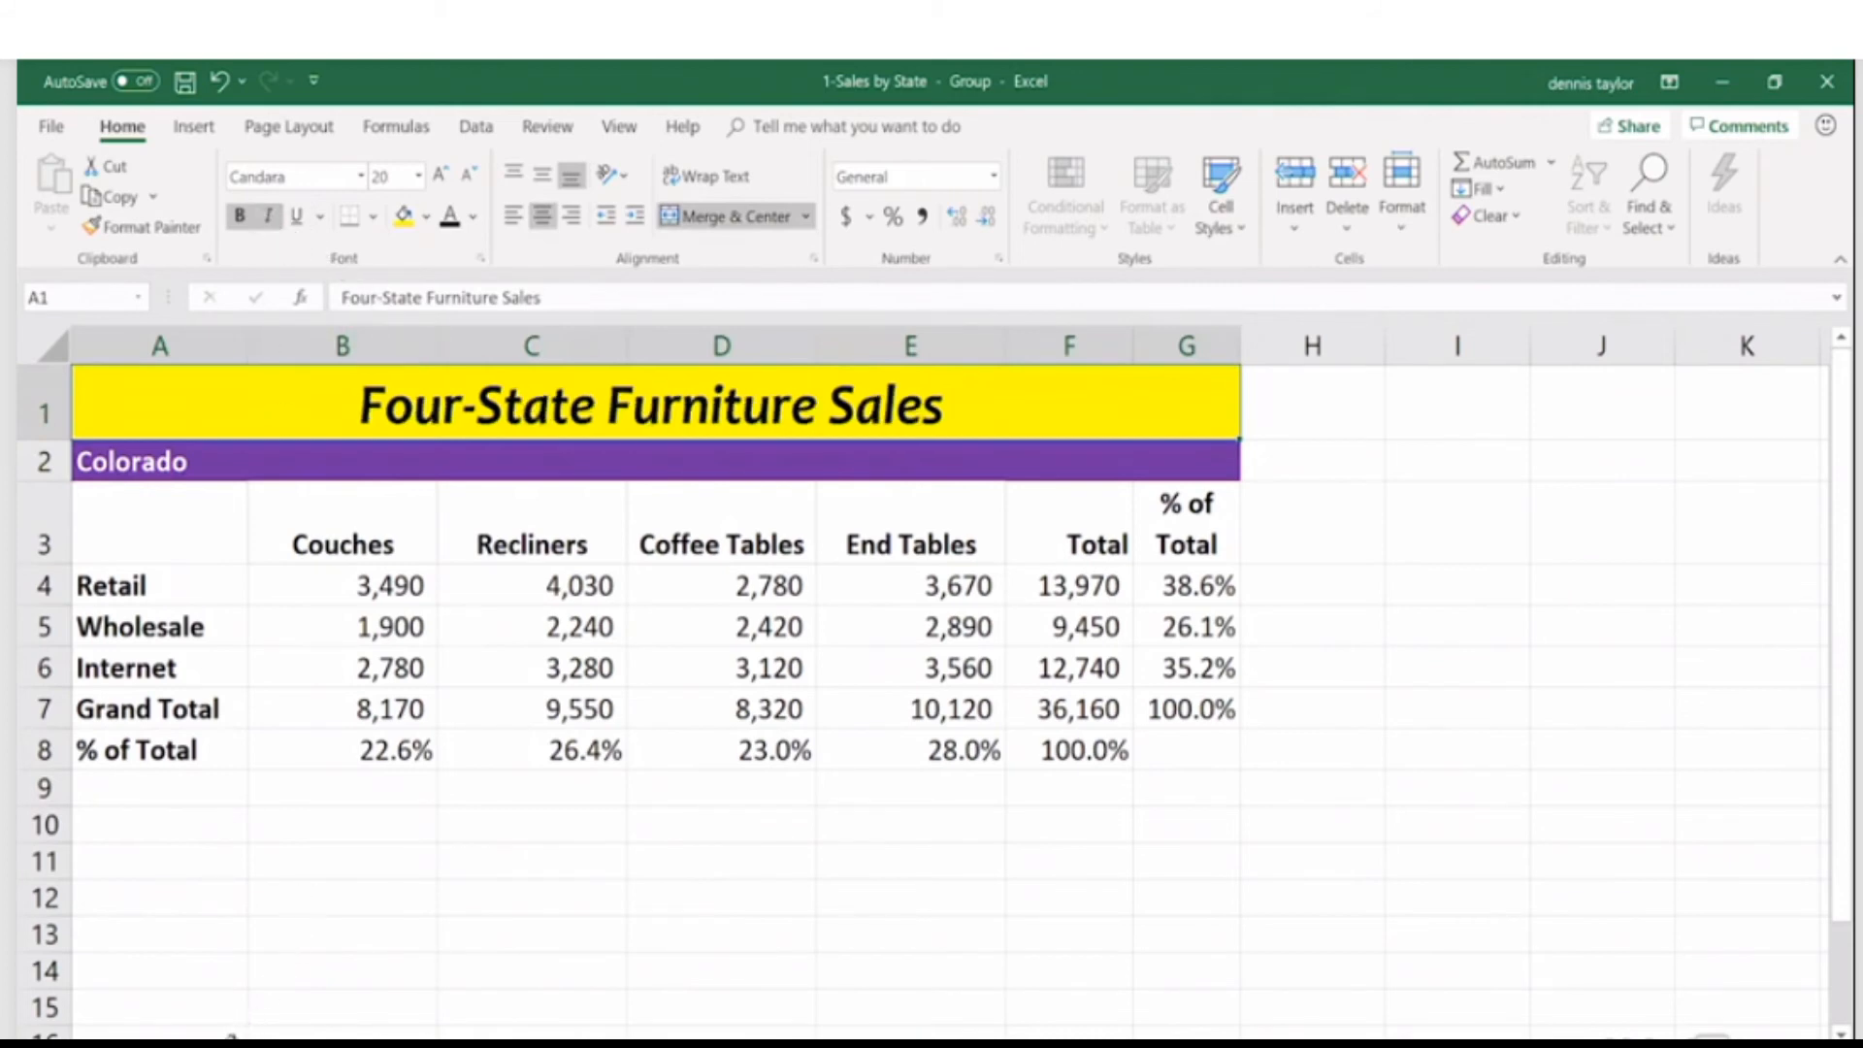
pyautogui.hotkey('ctrl', 'pagedown')
pyautogui.hotkey('ctrl', 'pagedown')
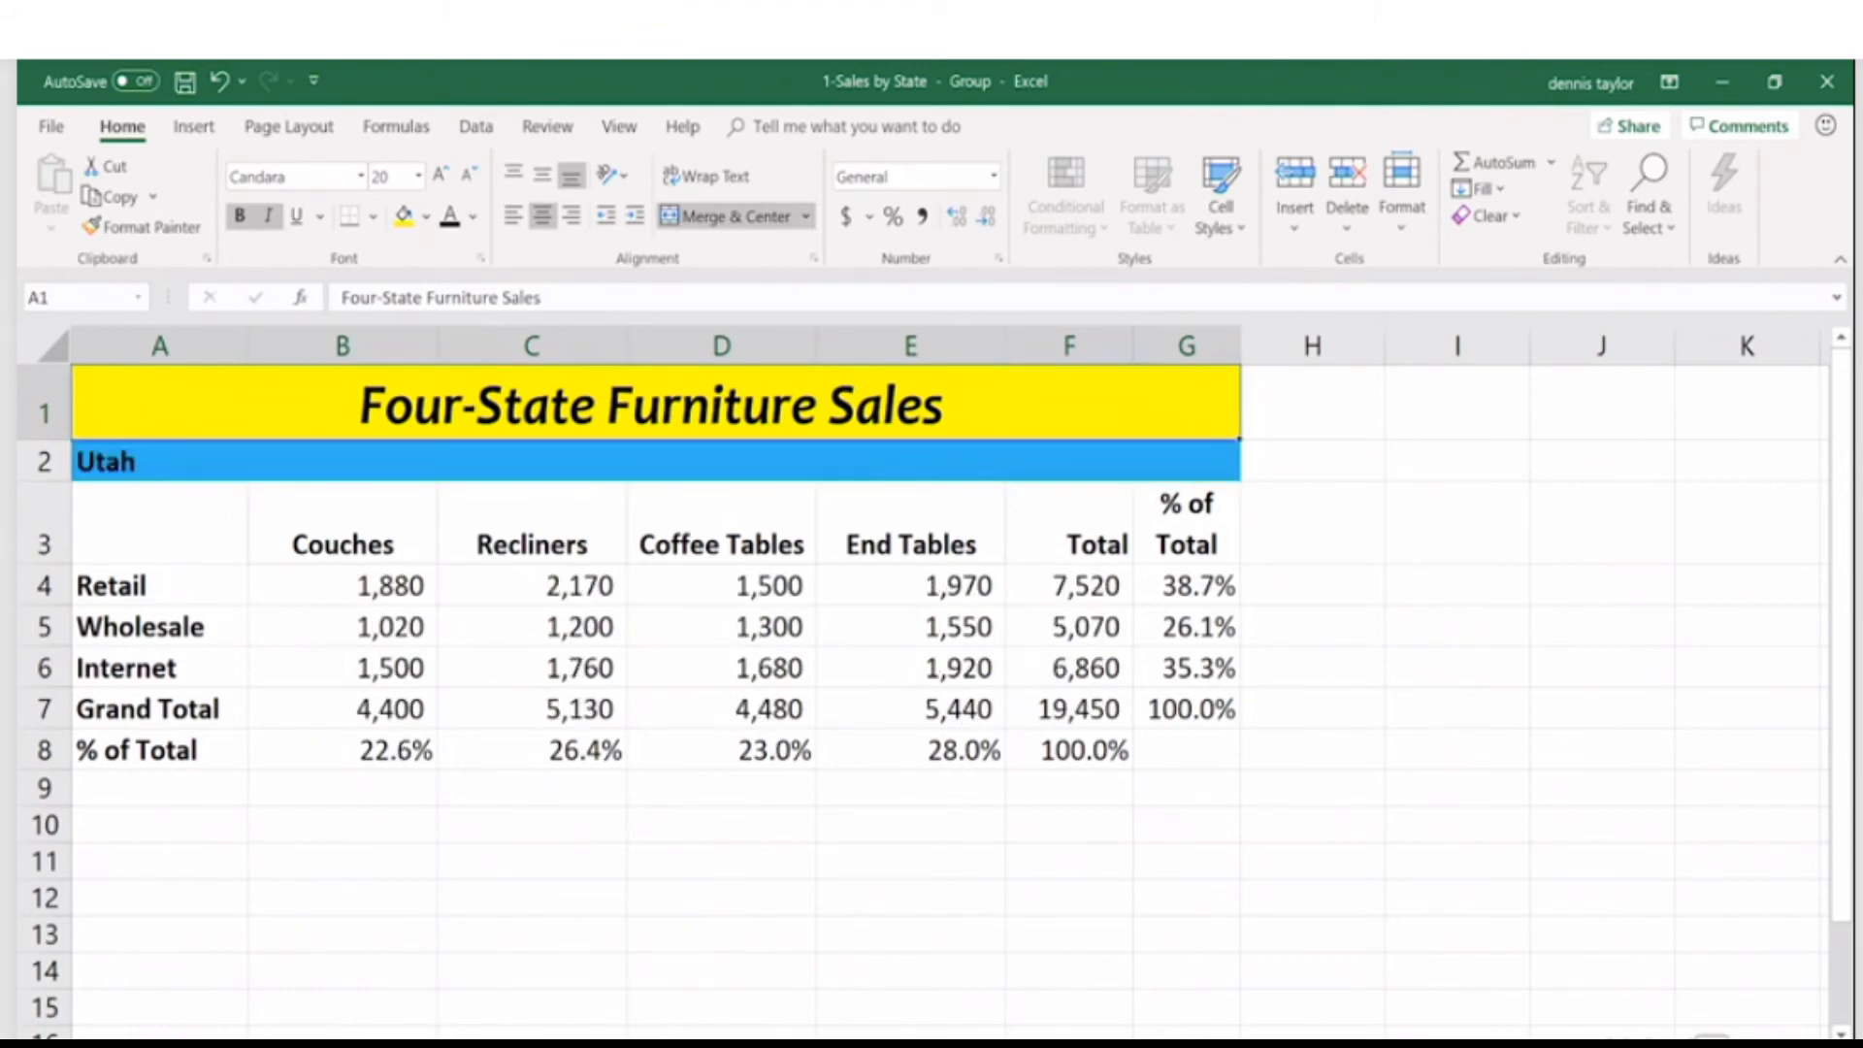
# - Replace the retail couches formula in B4 of the summary sheet with =SUM(Colorado:Utah!B4), then review the entered formula
pyautogui.click(453, 1041)
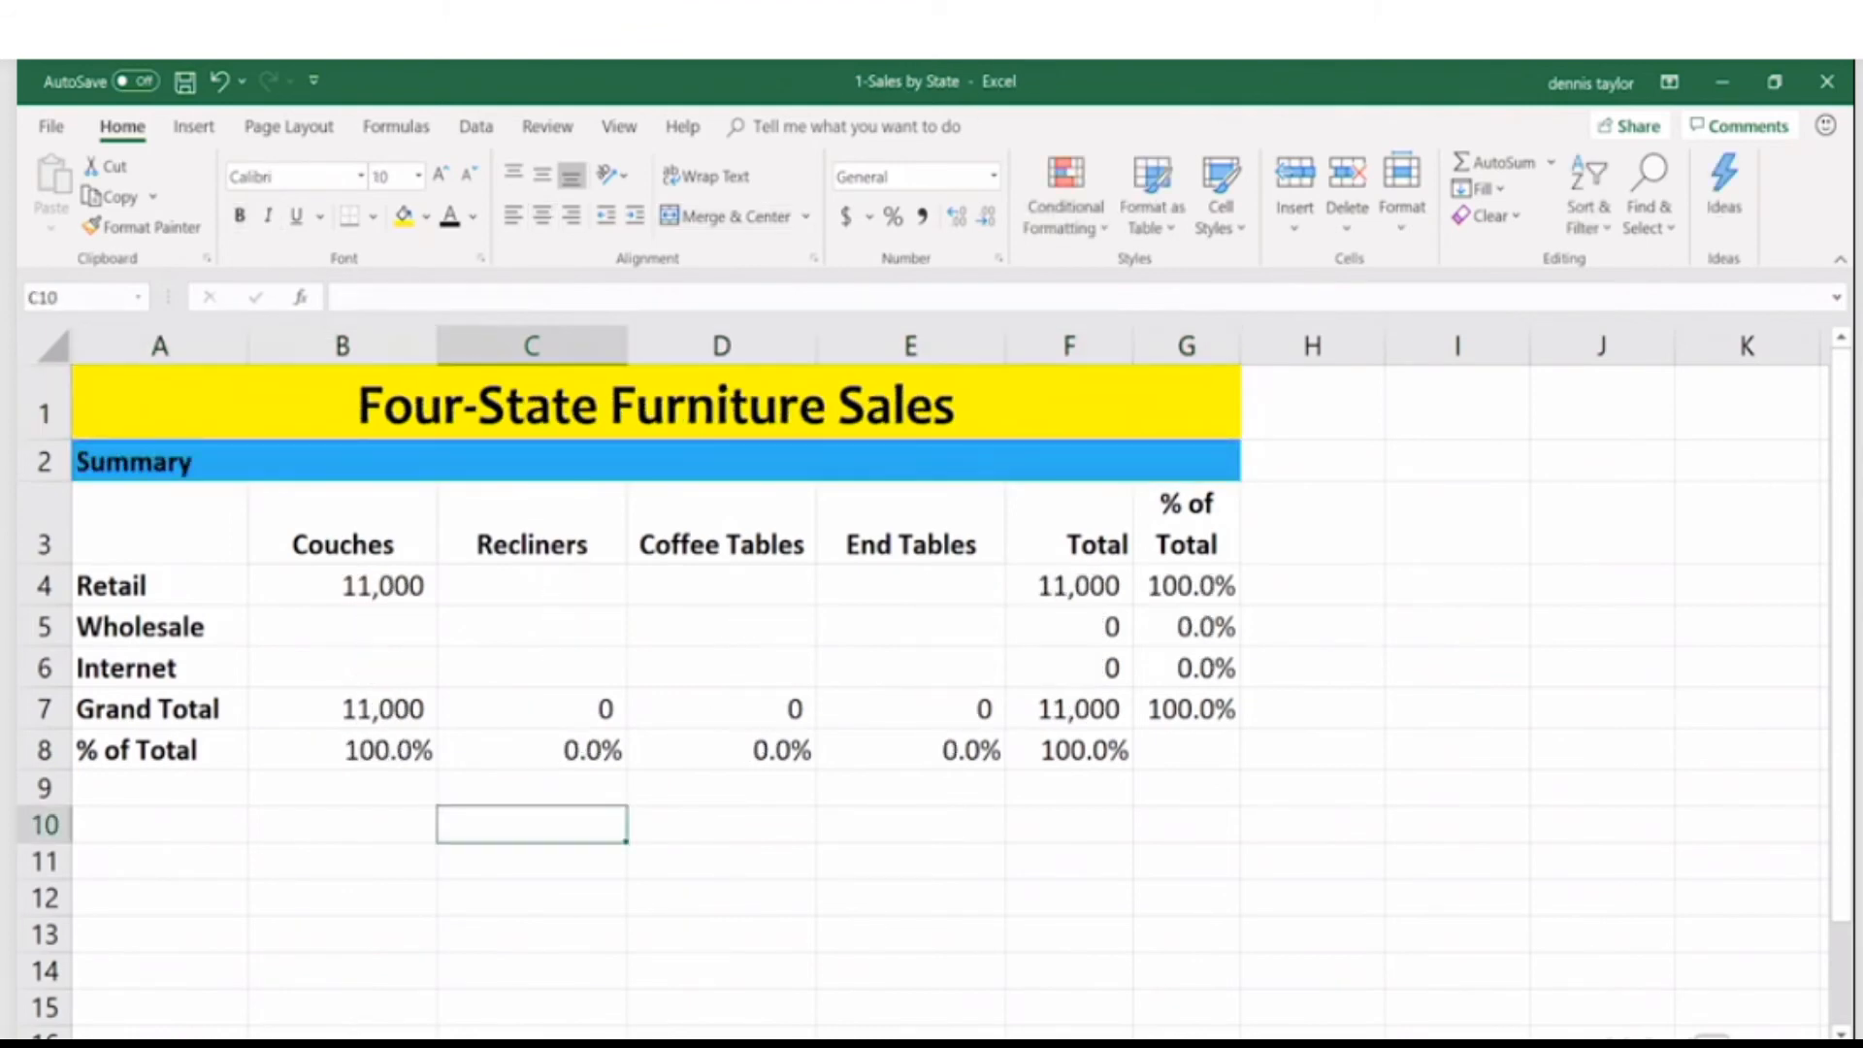
pyautogui.click(344, 588)
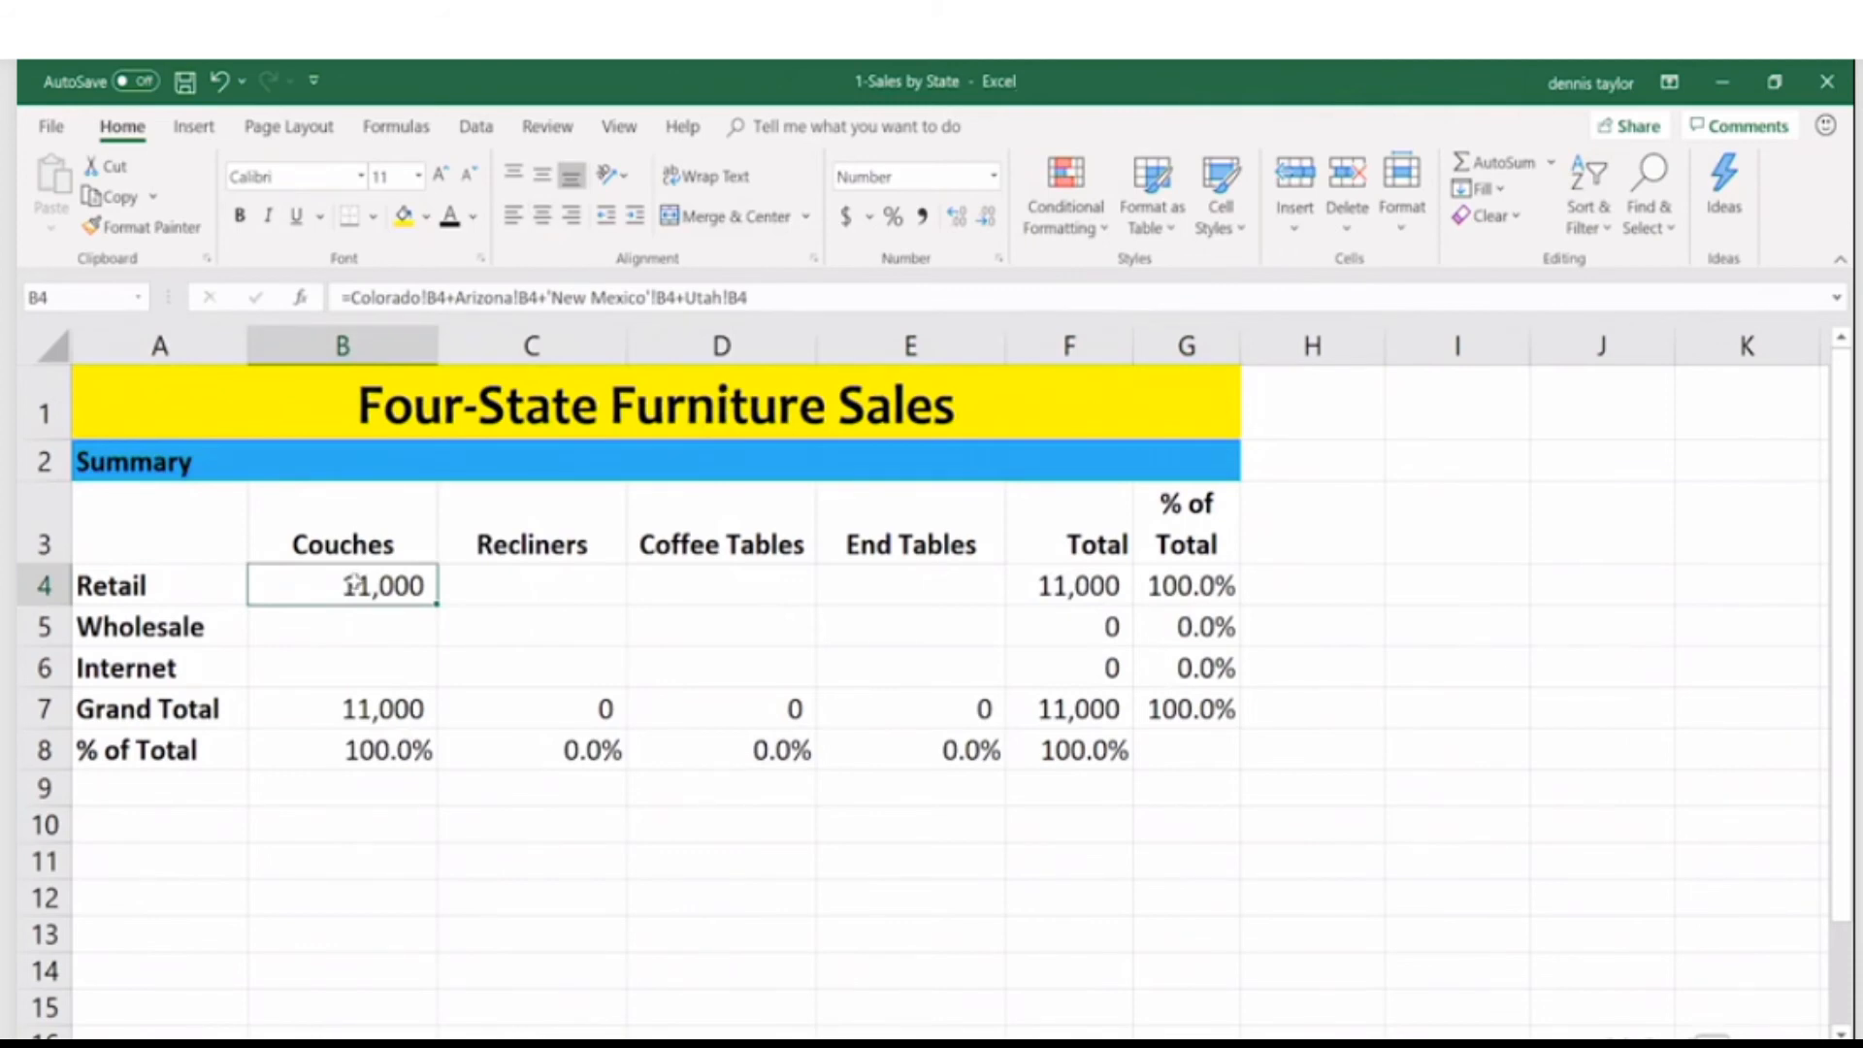
pyautogui.doubleClick(353, 584)
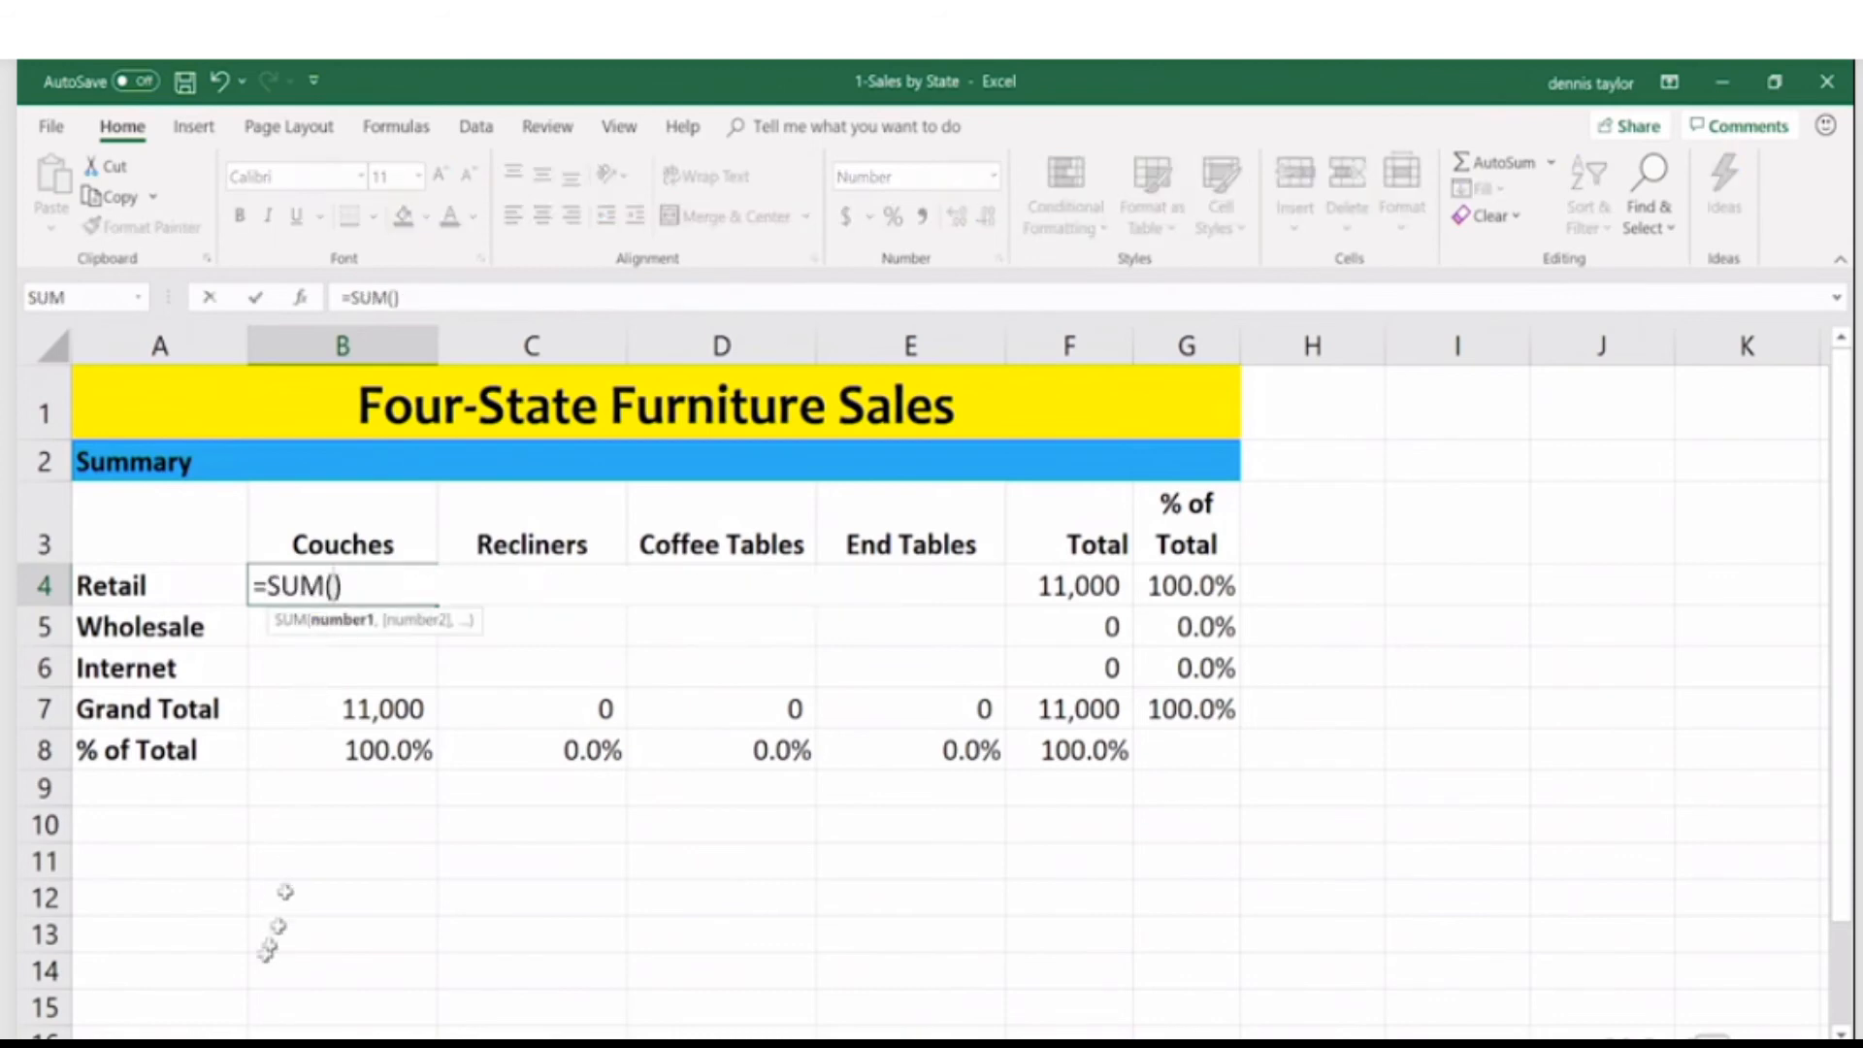
pyautogui.click(170, 1036)
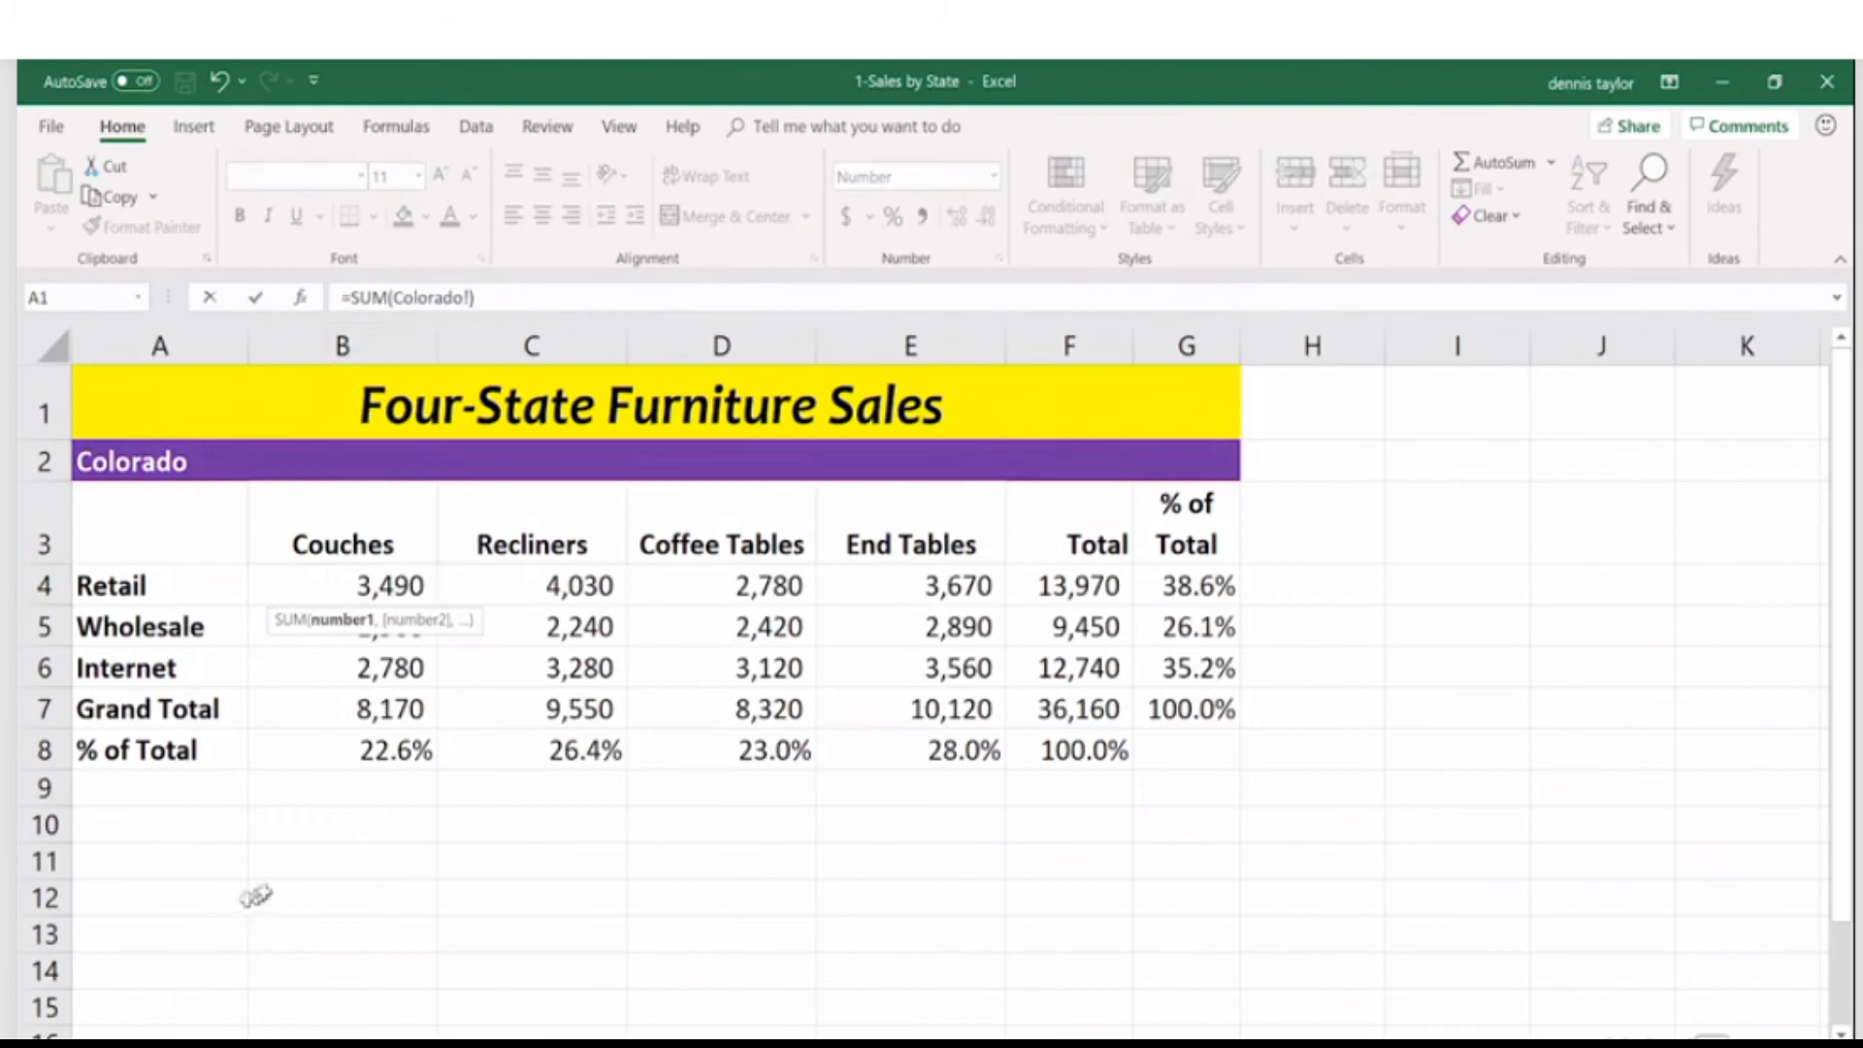
pyautogui.keyDown('shift'); pyautogui.click(417, 1042); pyautogui.keyUp('shift')
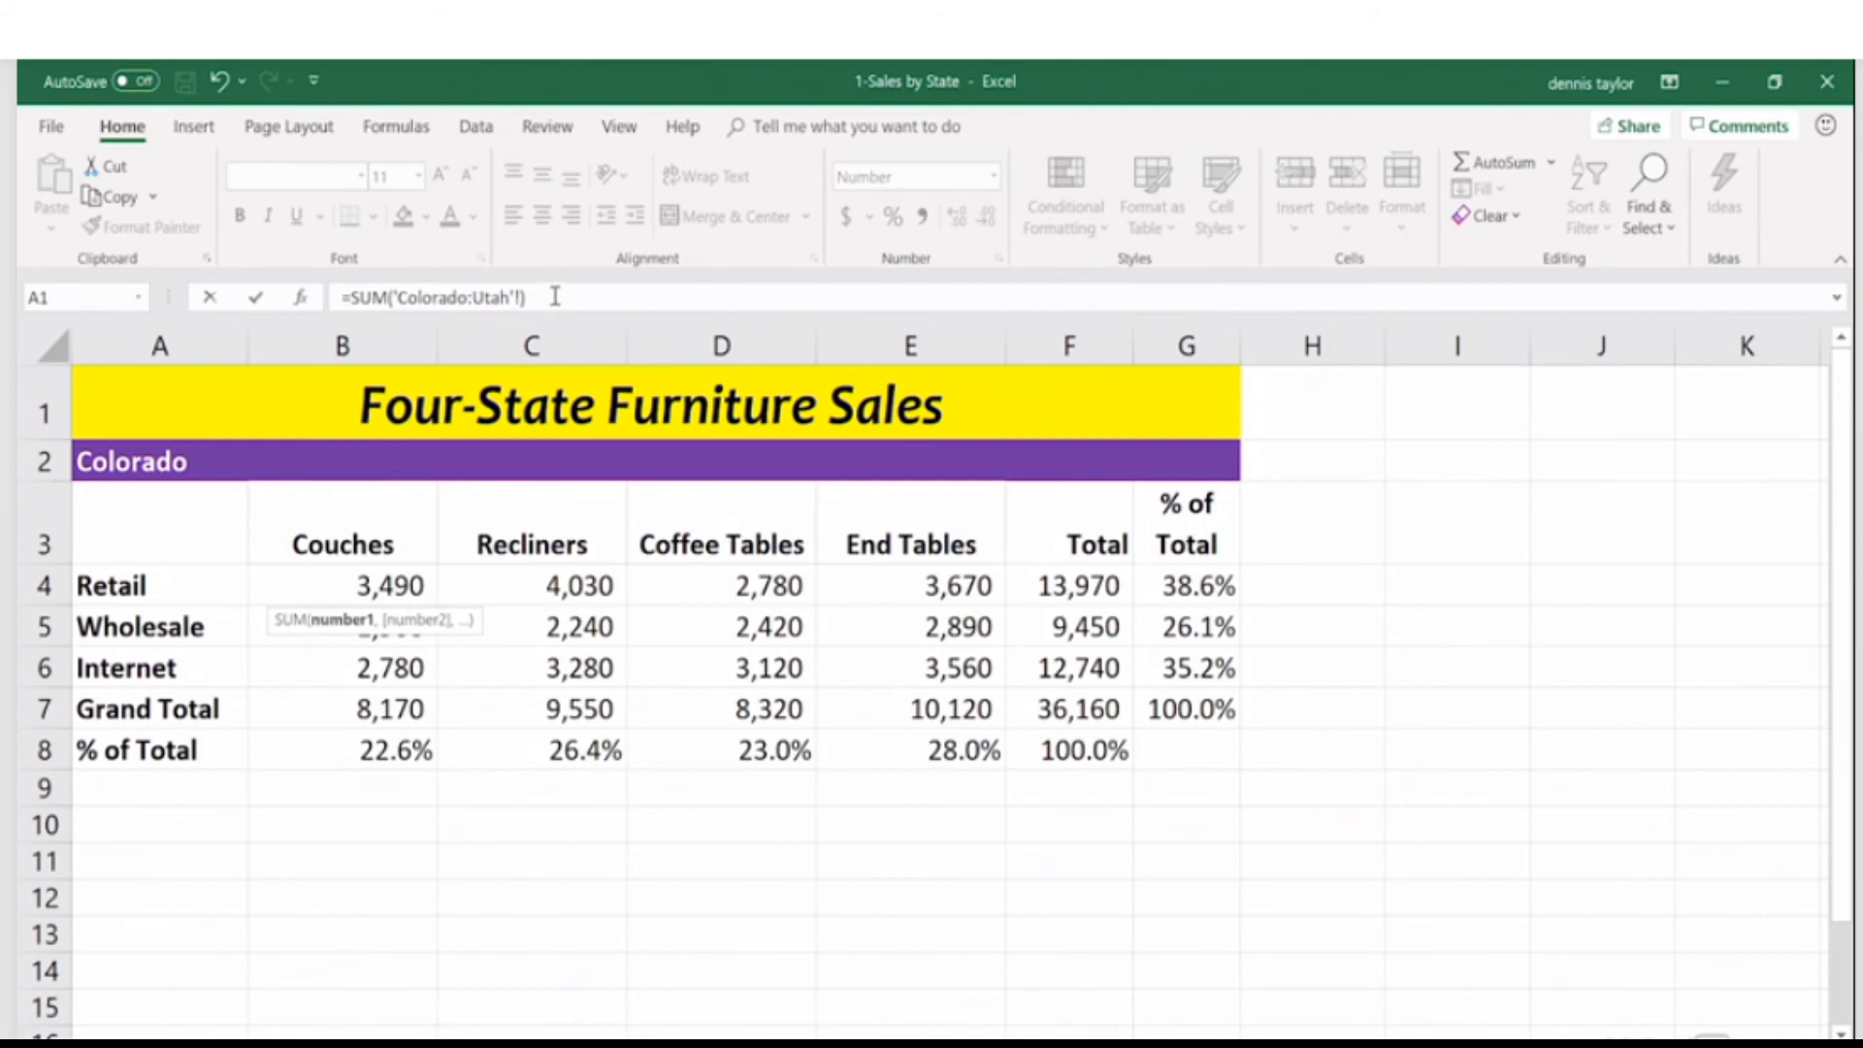
pyautogui.click(363, 585)
pyautogui.press('Return')
pyautogui.click(393, 590)
pyautogui.doubleClick(388, 587)
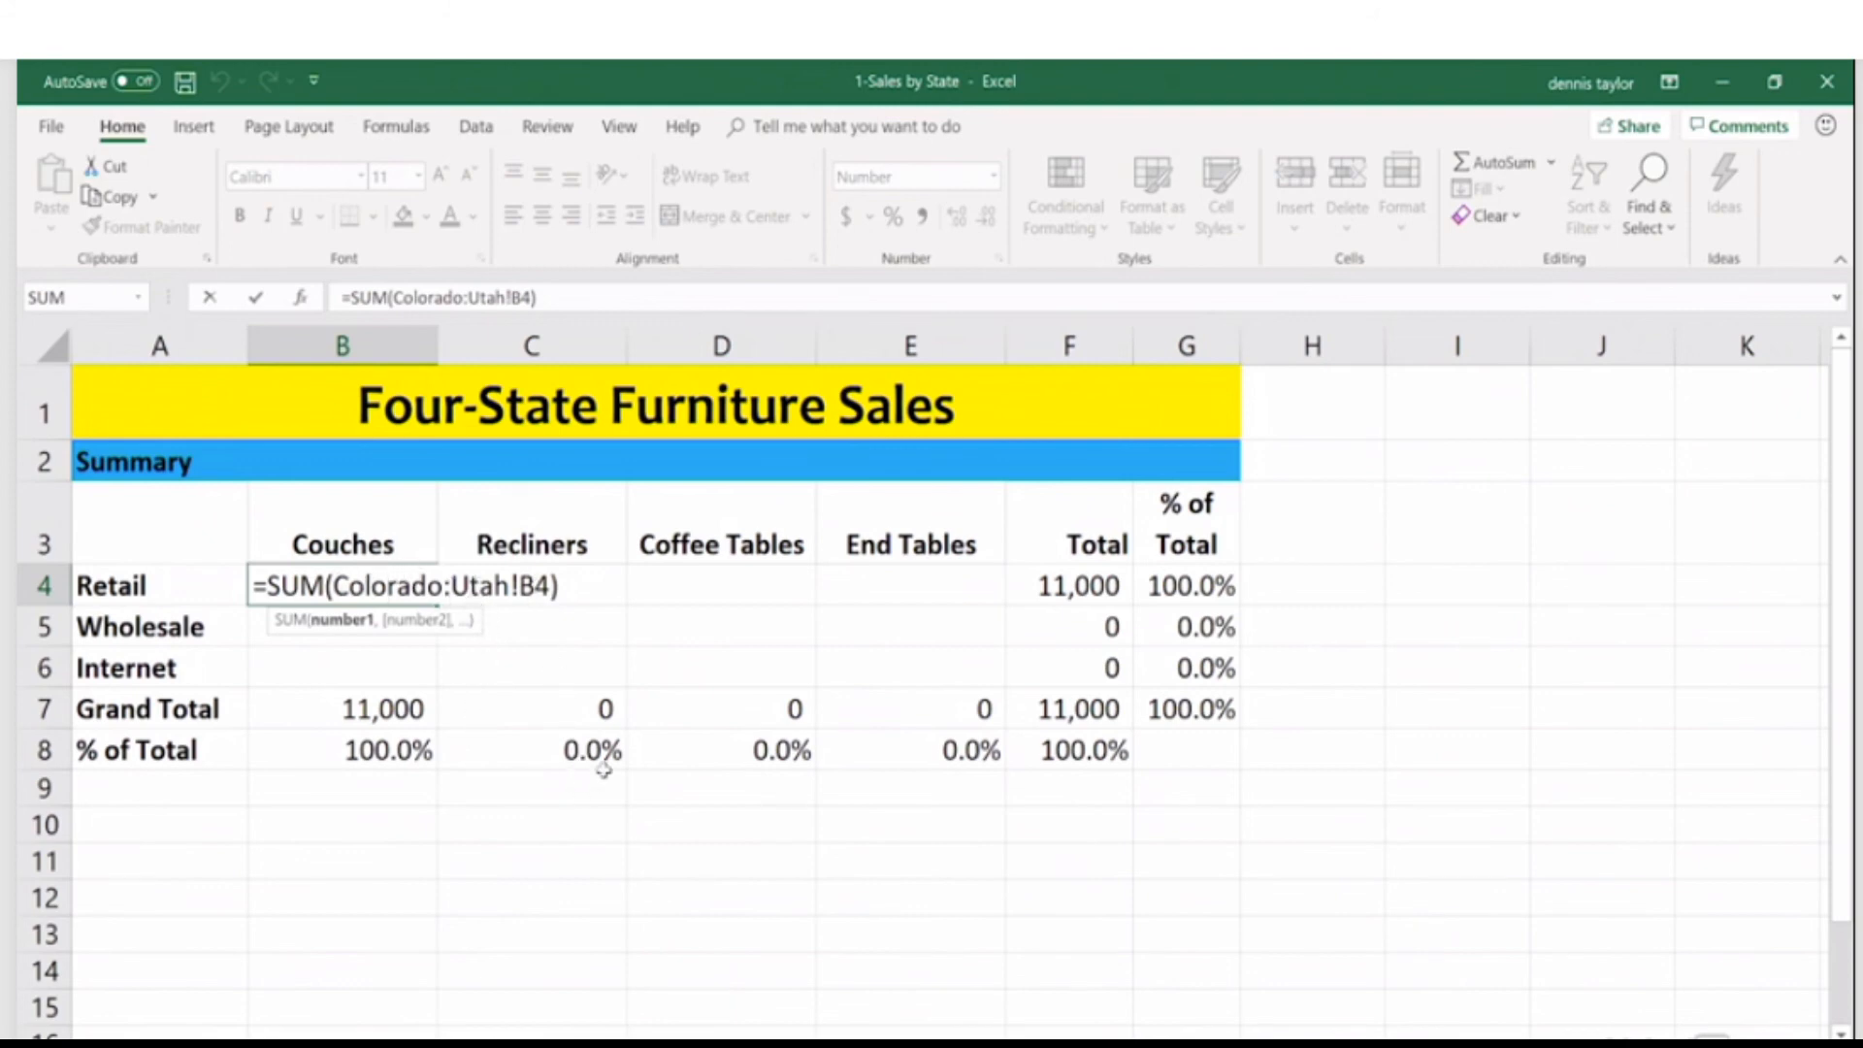
pyautogui.press('Return')
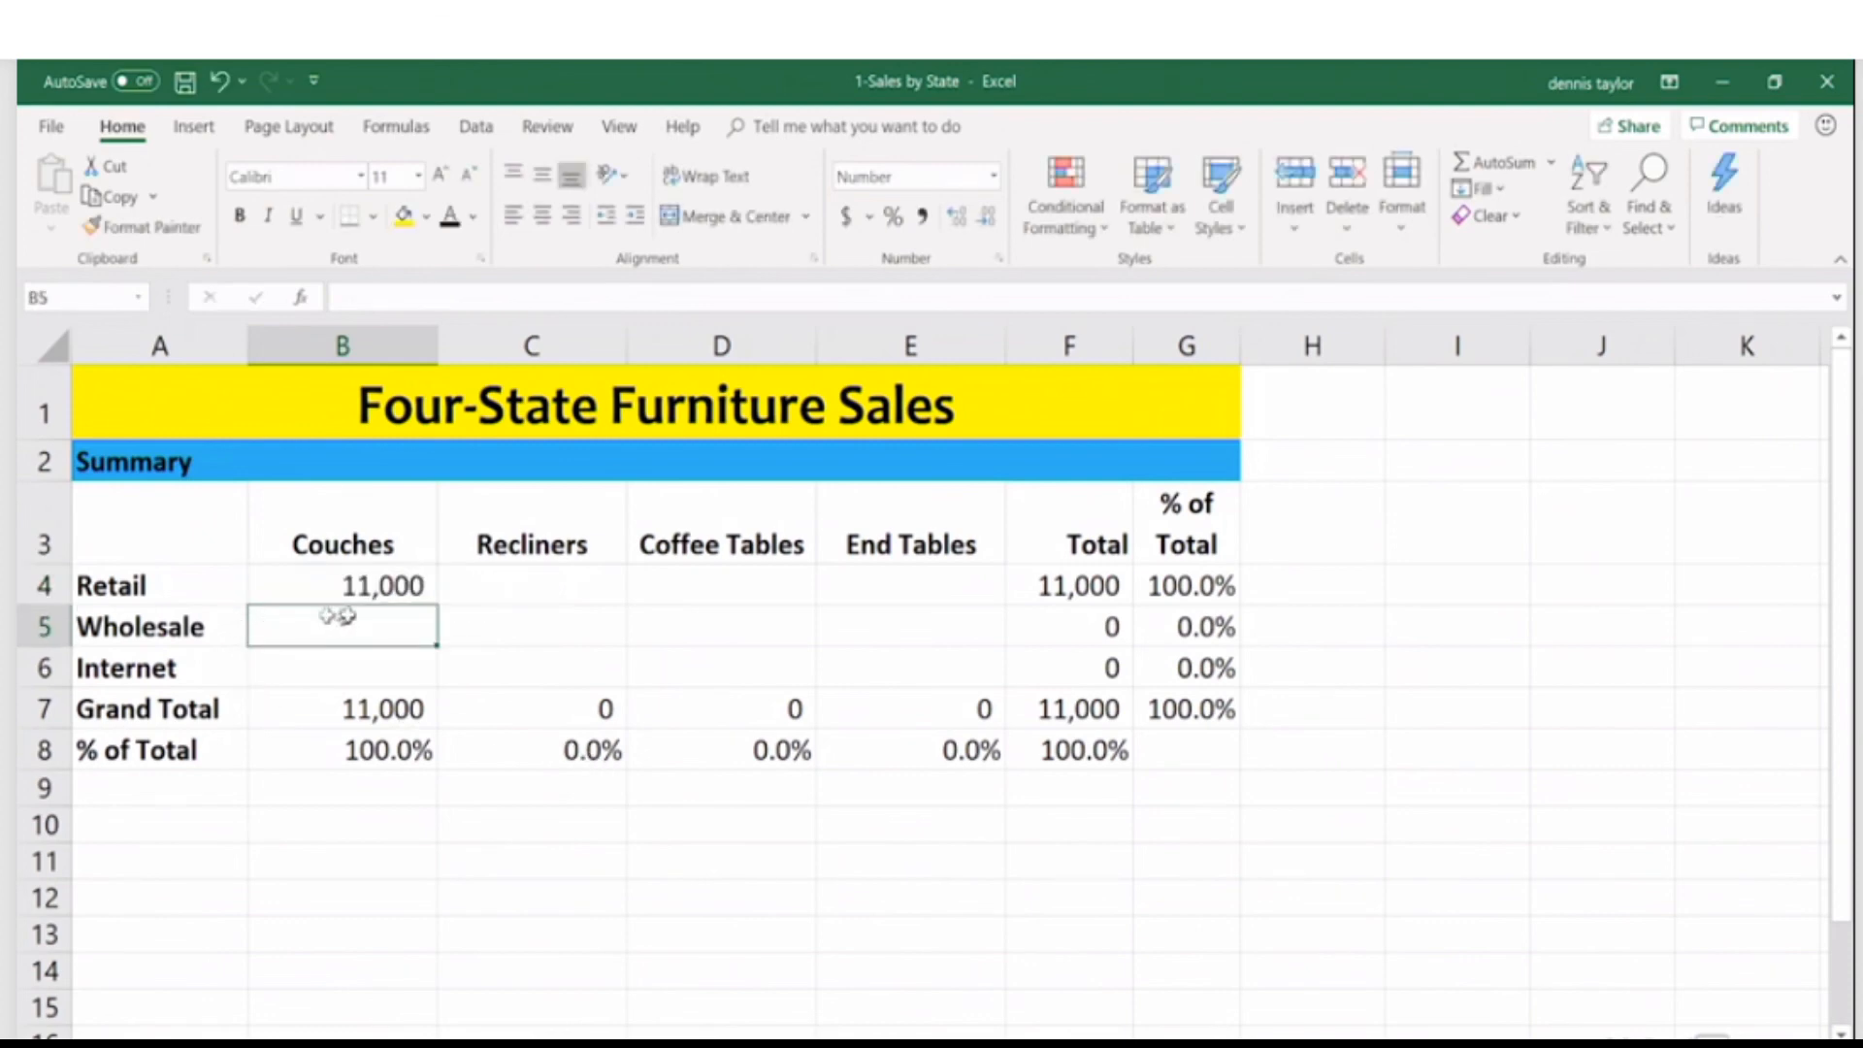
# - Fill the B4 formula of the summary sheet across and down through E6 to total every product and sales channel
pyautogui.click(359, 587)
pyautogui.moveTo(436, 604); pyautogui.dragTo(1007, 689)
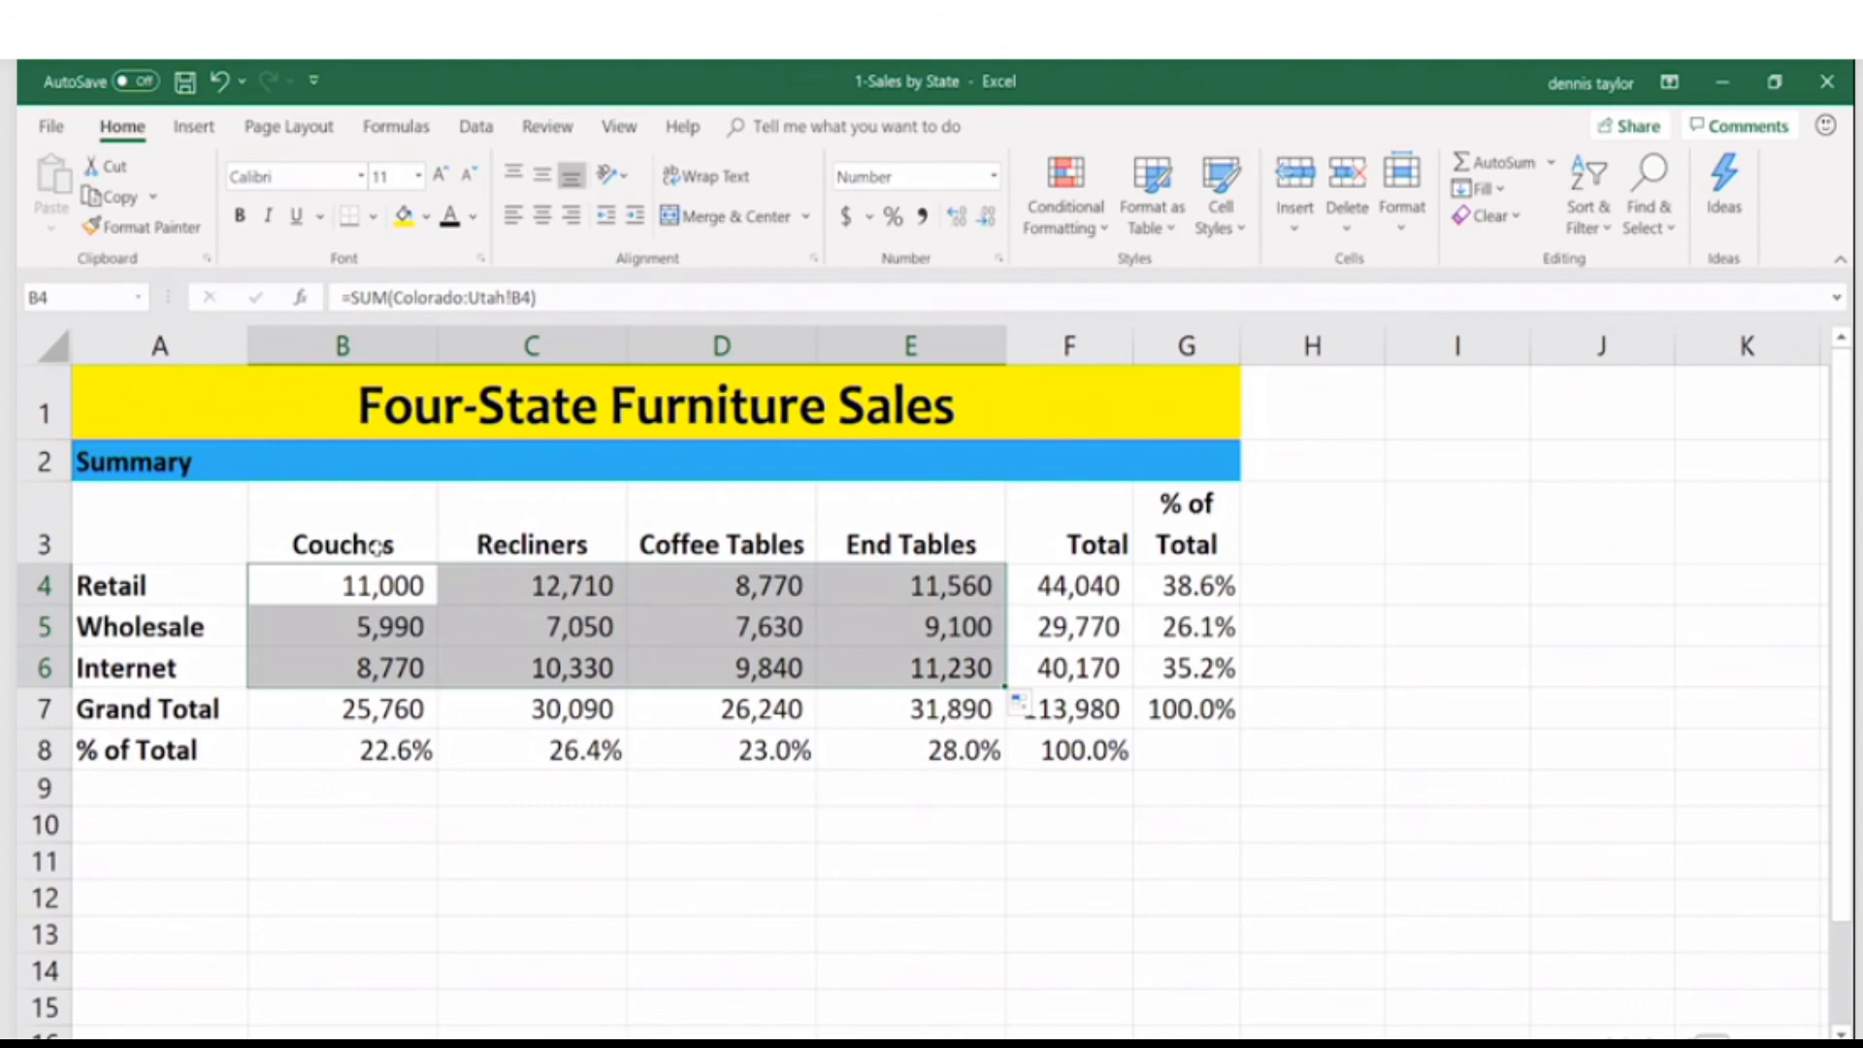
pyautogui.click(376, 588)
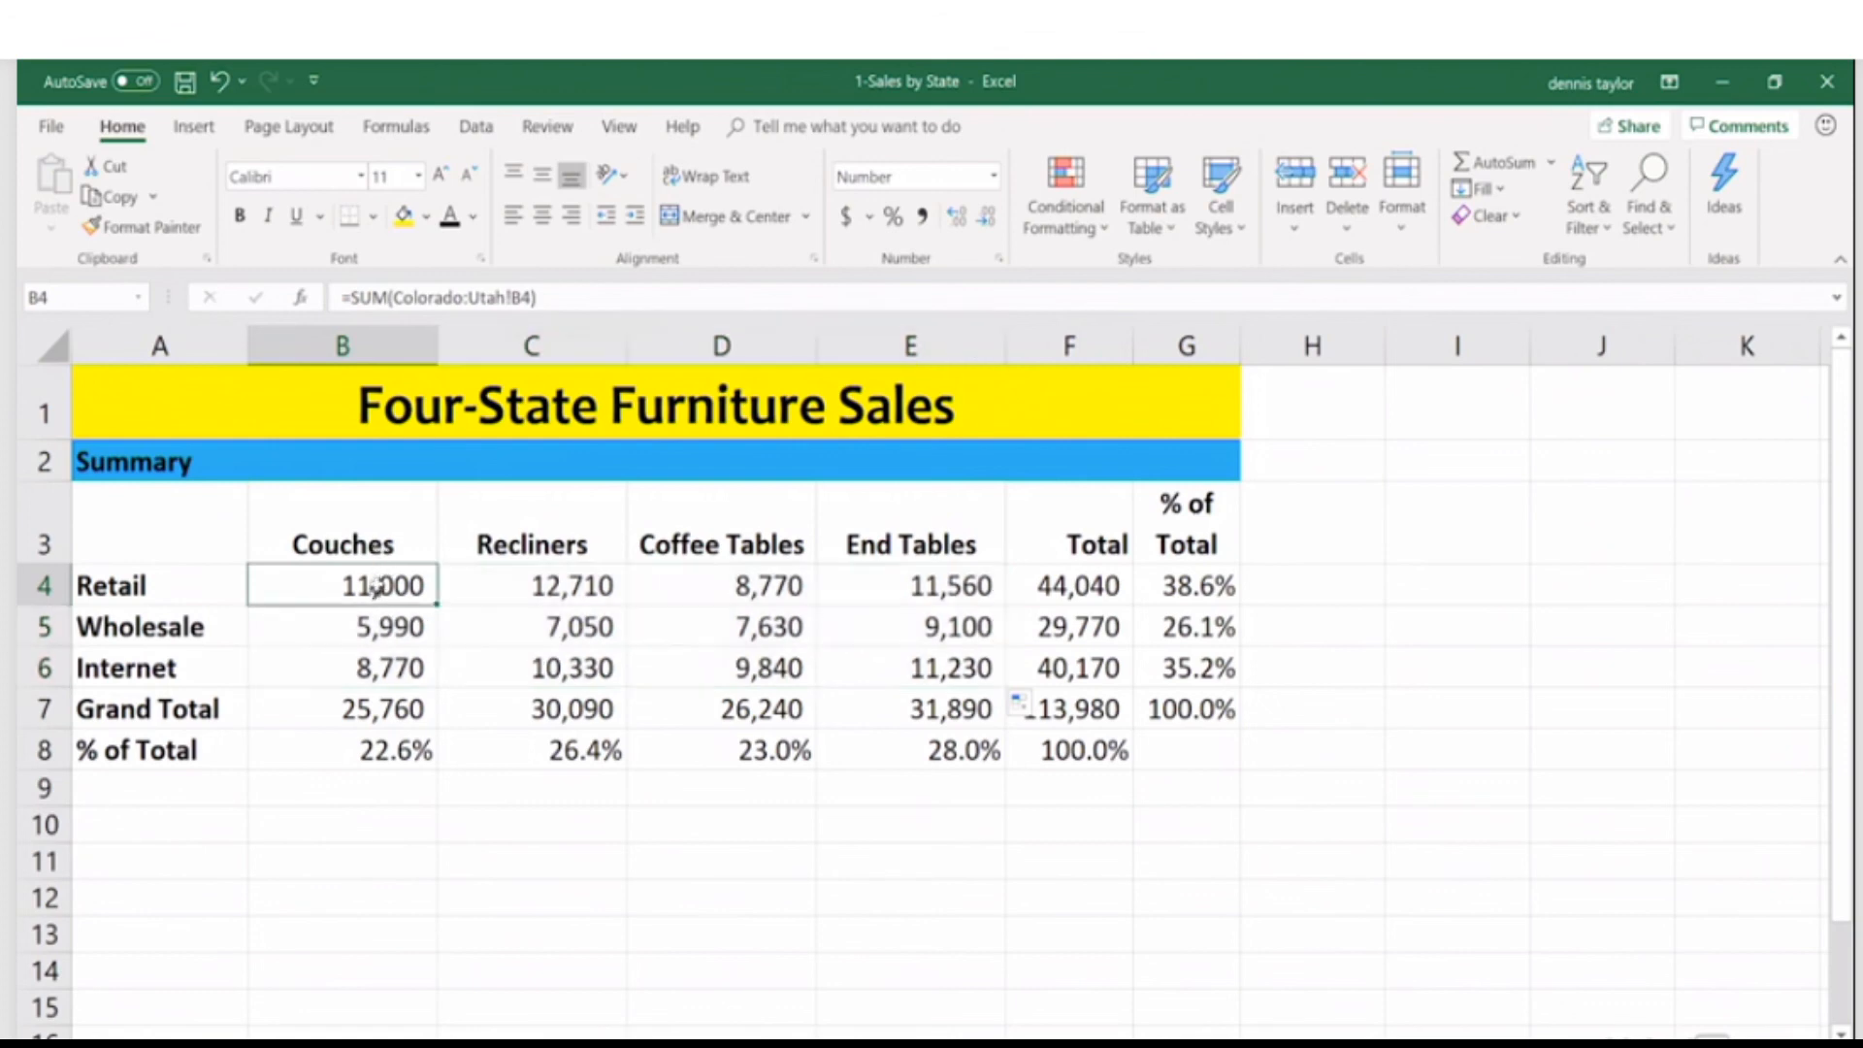